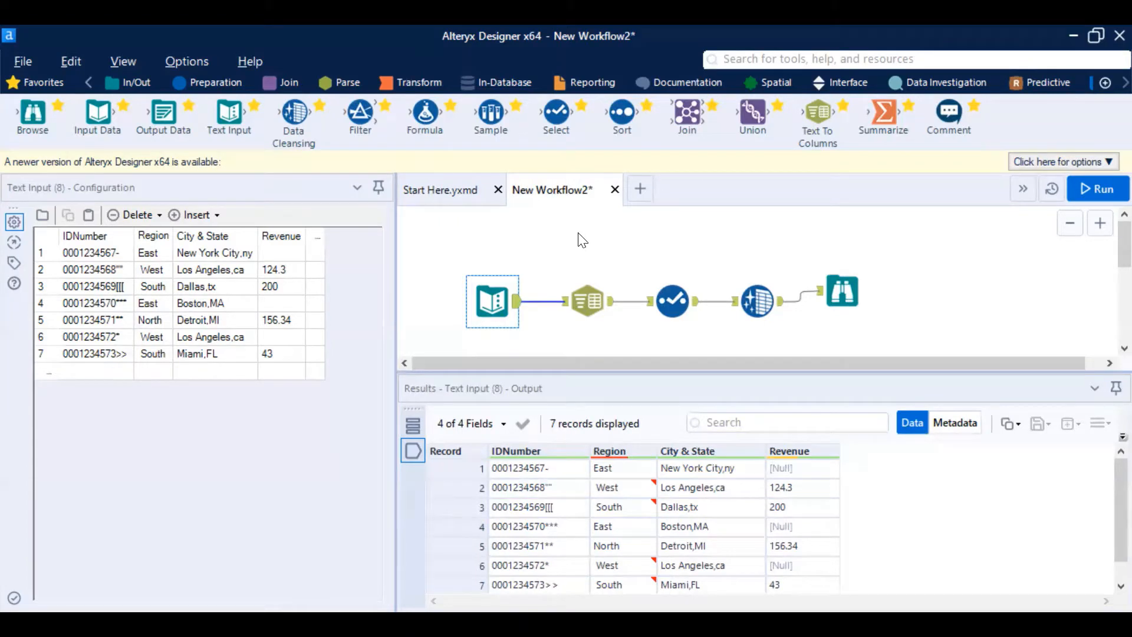
Step: Review the finished workflow's Select, Data Cleansing and Text Input settings, and examine the cleansed records in the Browse tool
click(673, 299)
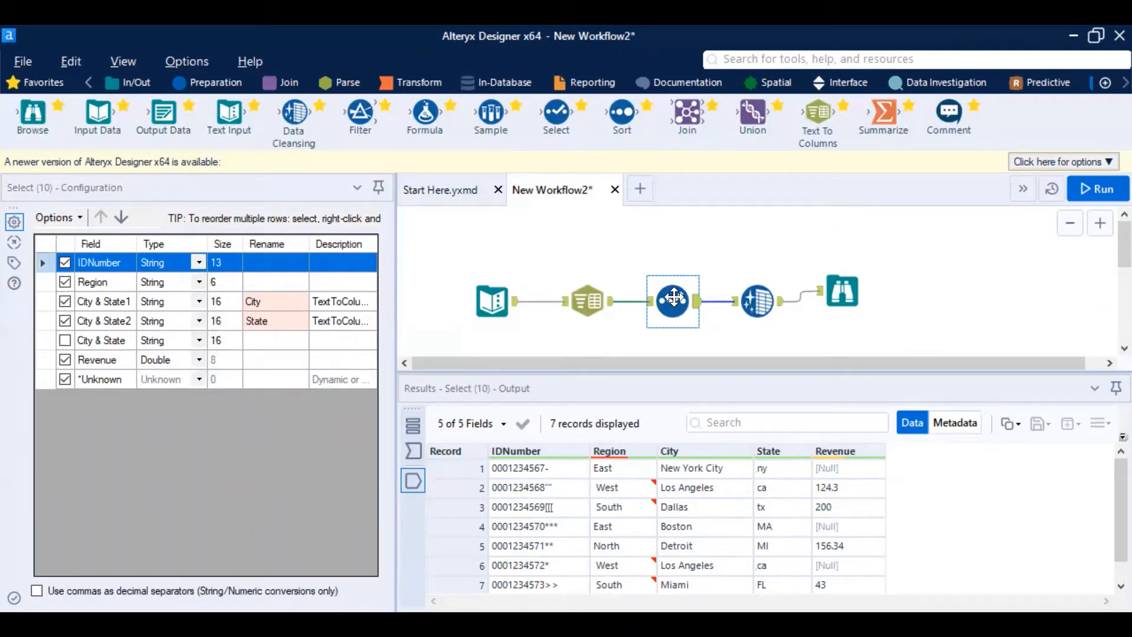
click(758, 301)
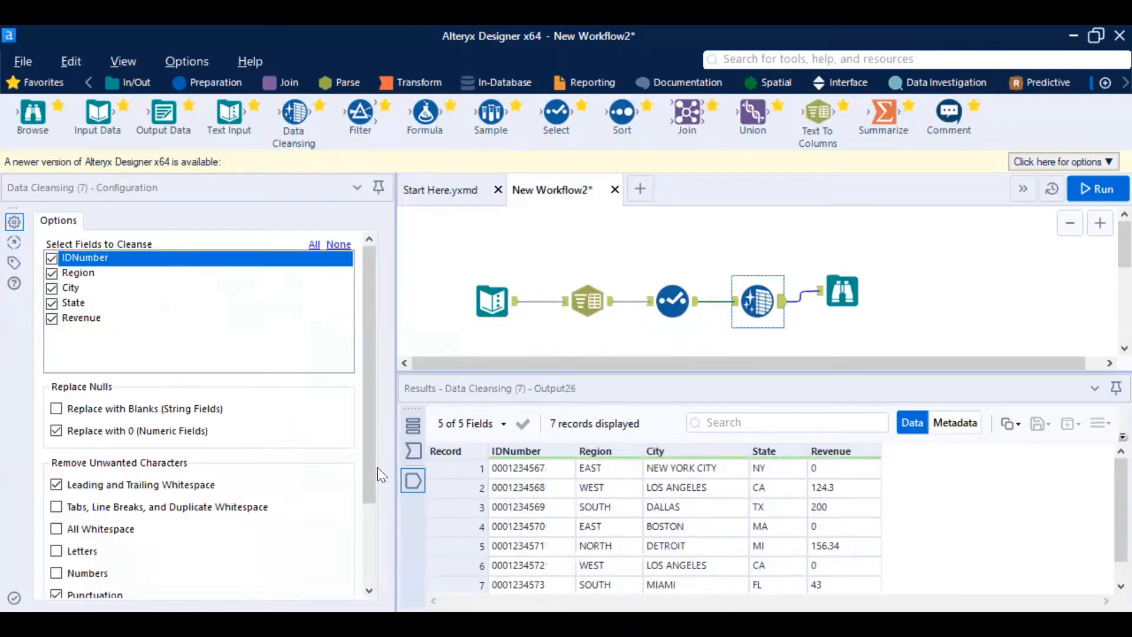
click(366, 523)
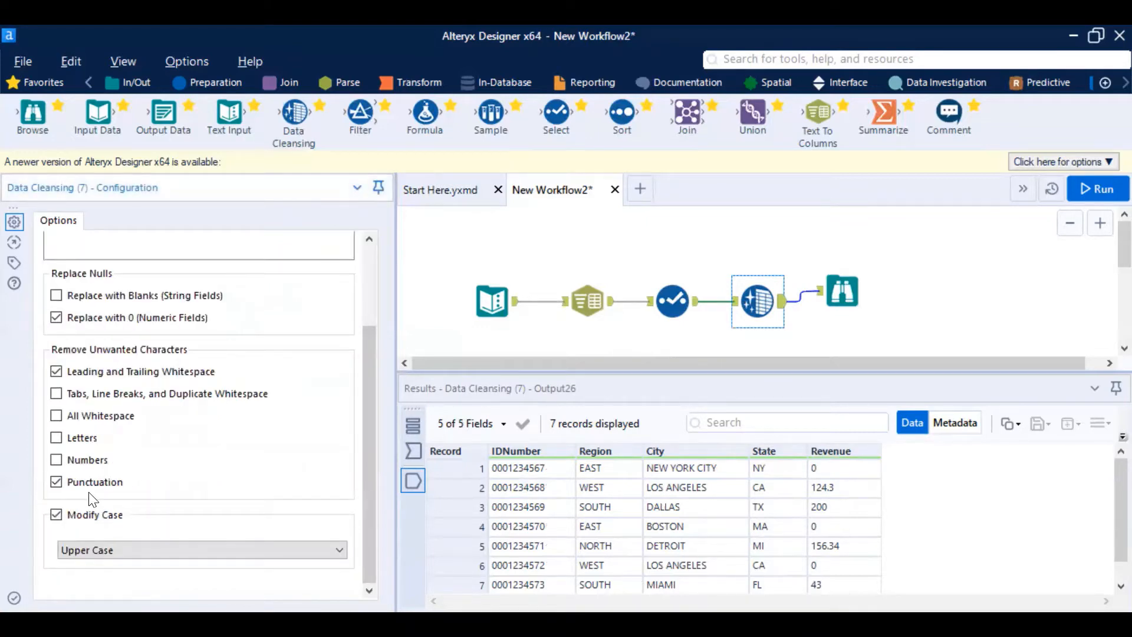
click(501, 303)
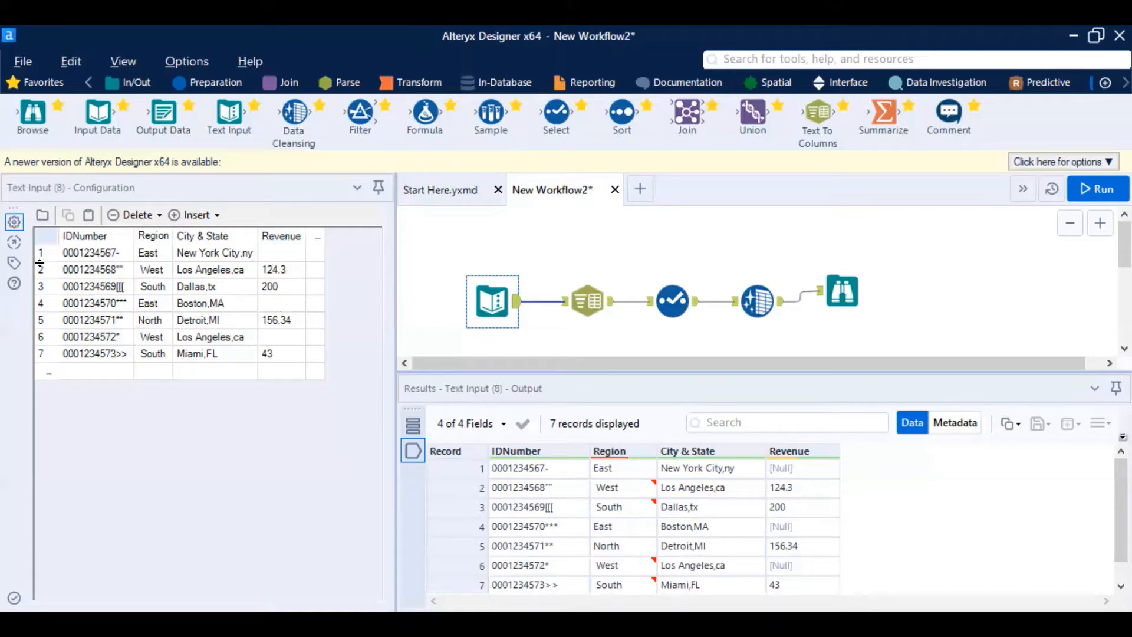
click(842, 290)
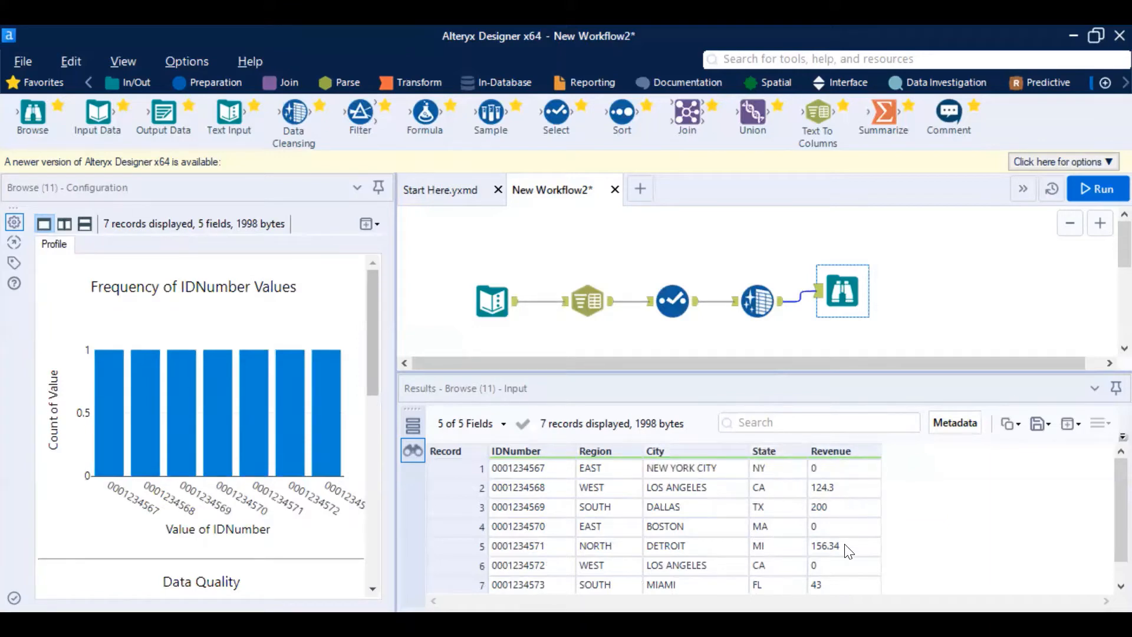
scroll(1109, 587, down, 1)
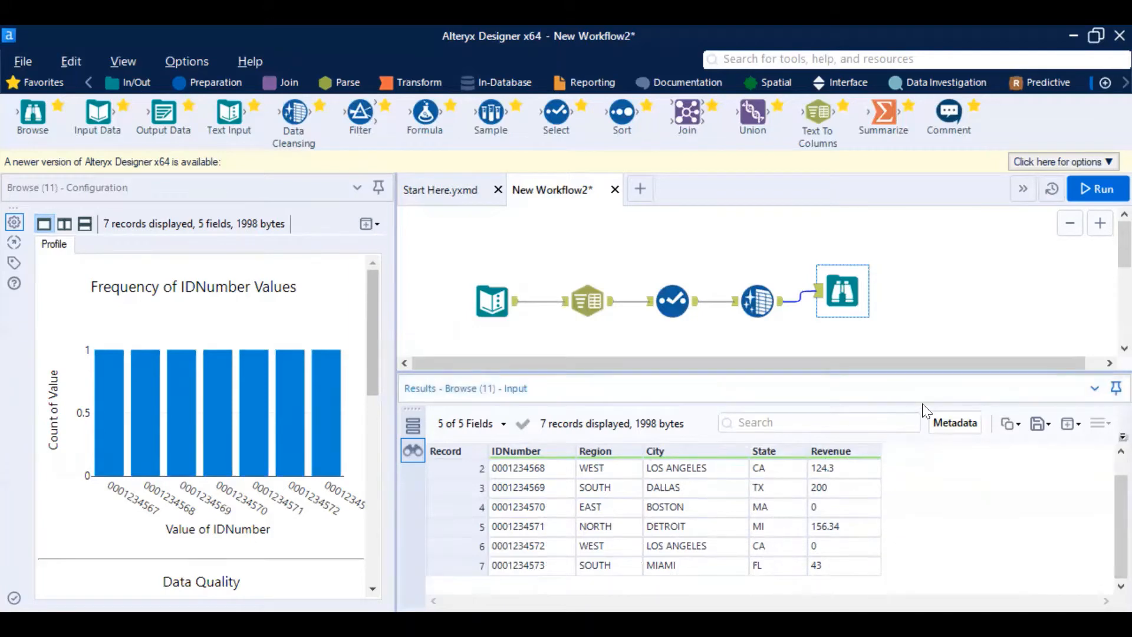
Step: Create a new workflow and place an Input Data tool on its empty canvas
click(644, 187)
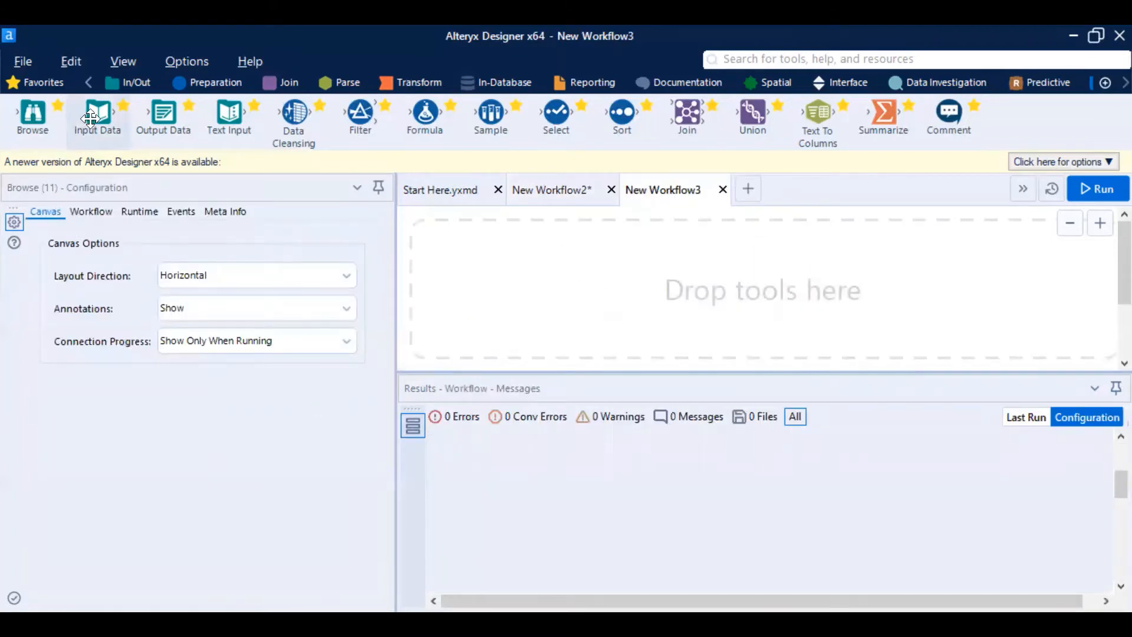
drag(90, 118, 463, 277)
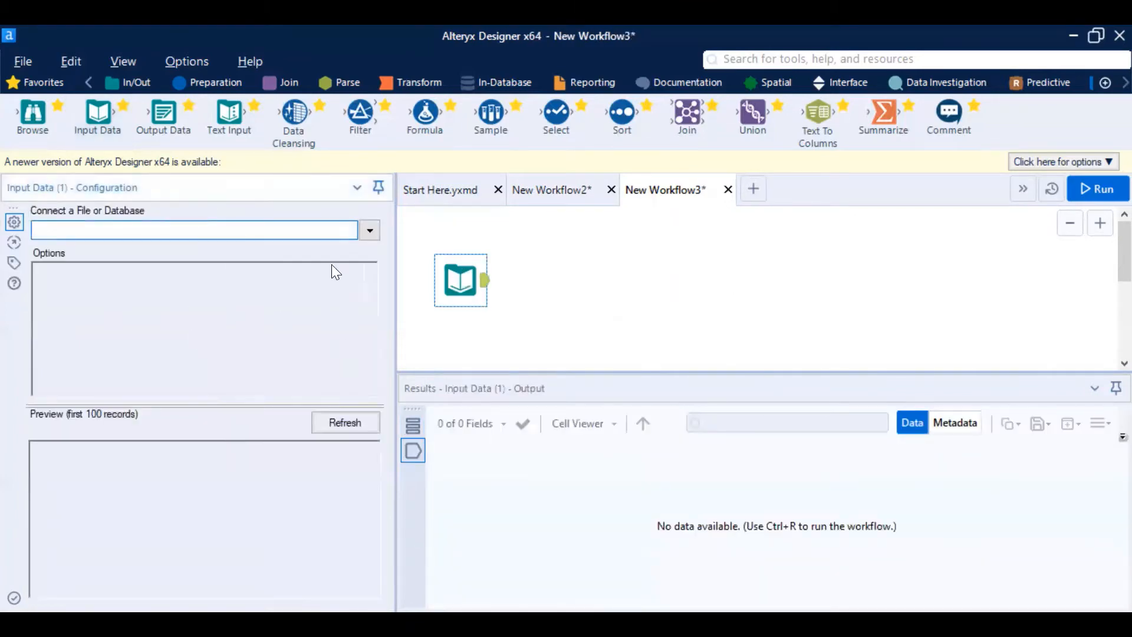
Step: Examine the file types supported by the Input Data tool's data connections, and close the list without choosing a file
click(370, 230)
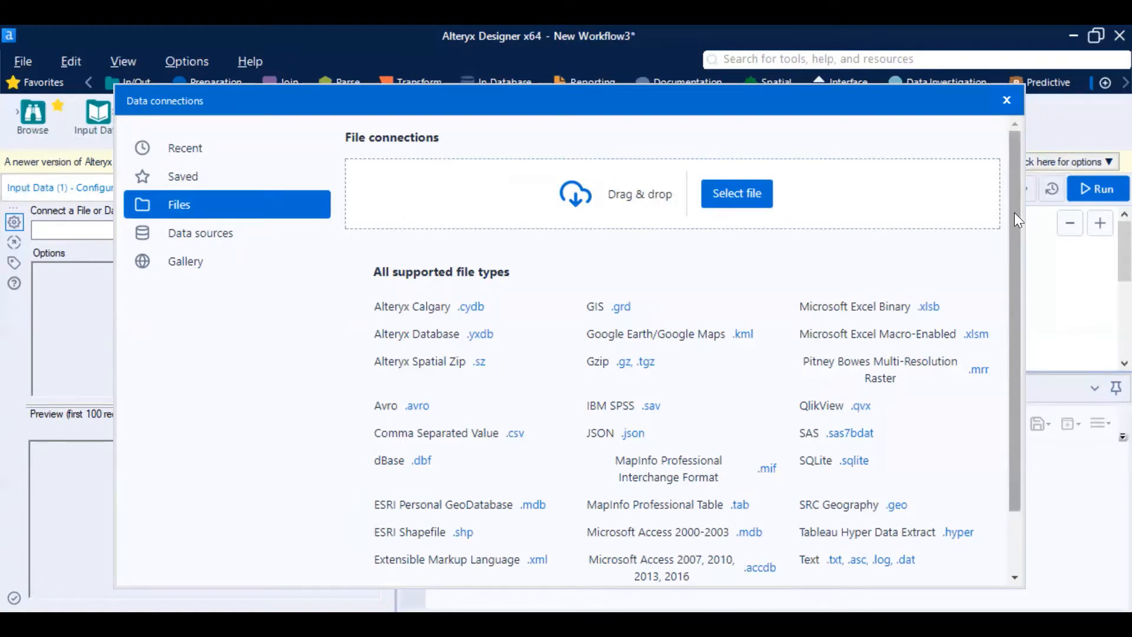
scroll(1014, 213, down, 2)
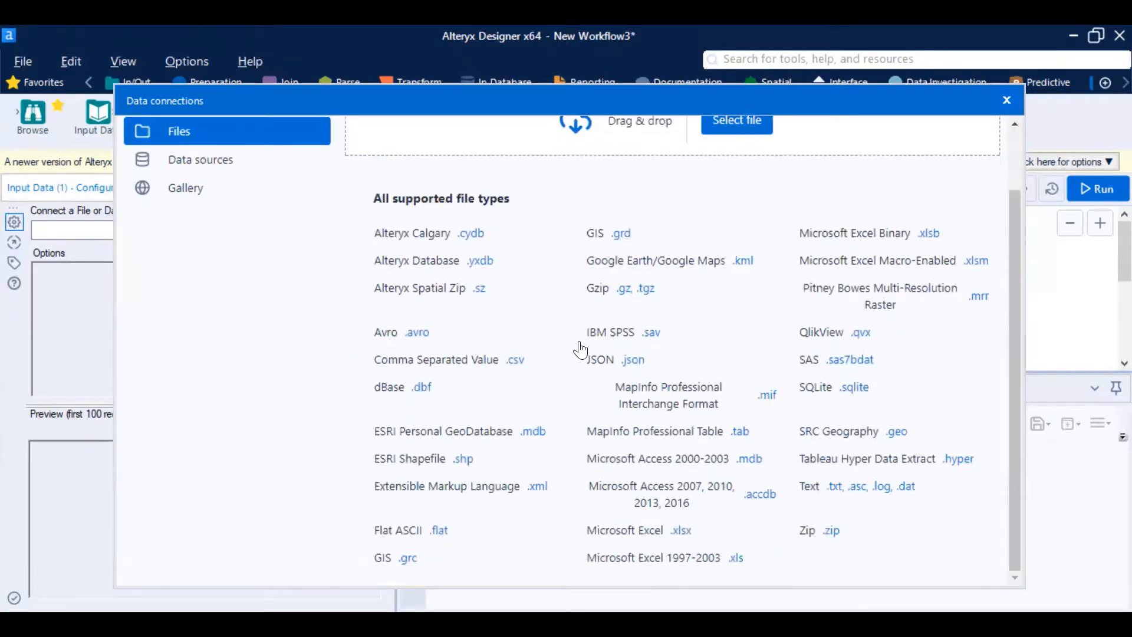
drag(379, 200, 535, 208)
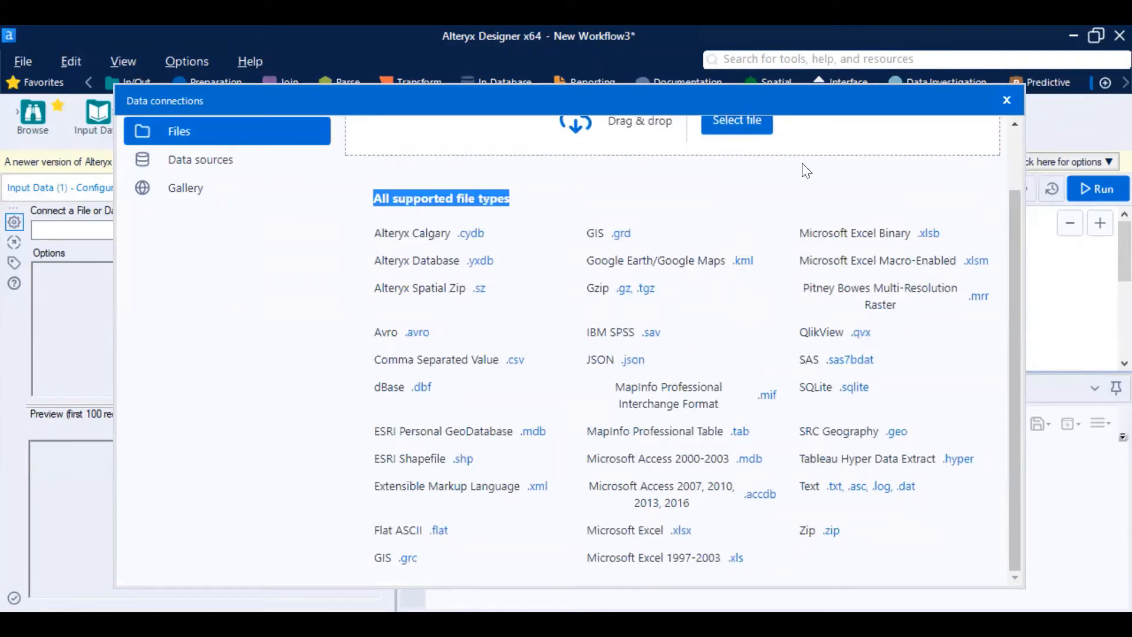
click(1007, 100)
click(462, 343)
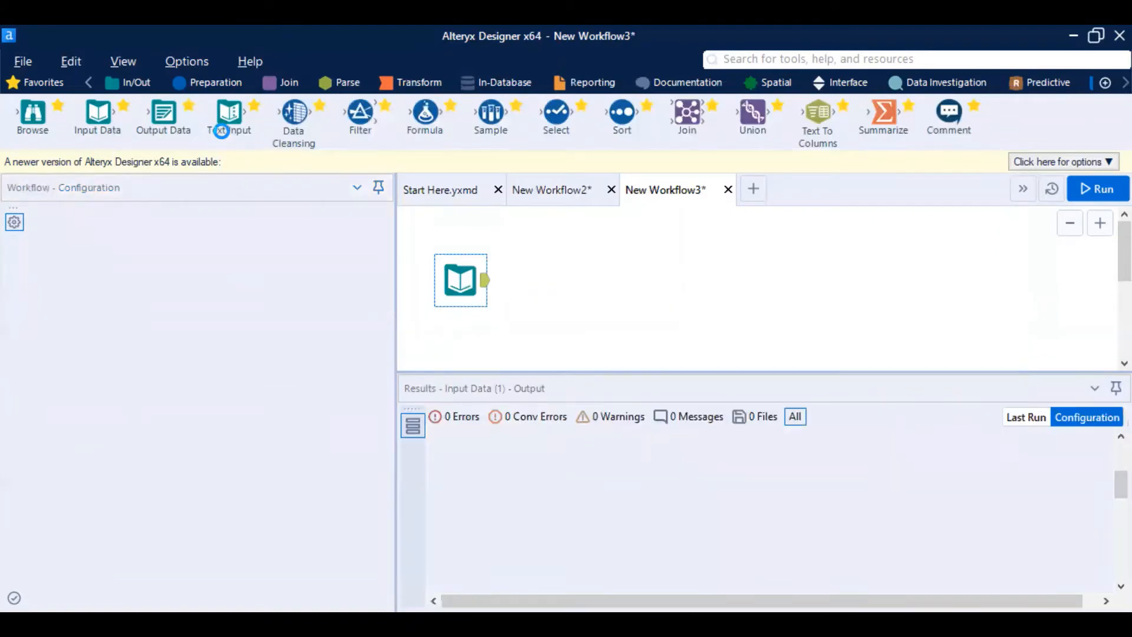
Step: Add a Text Input tool to the canvas and paste the copied sample table into its grid, starting at the header cell
drag(228, 117, 535, 246)
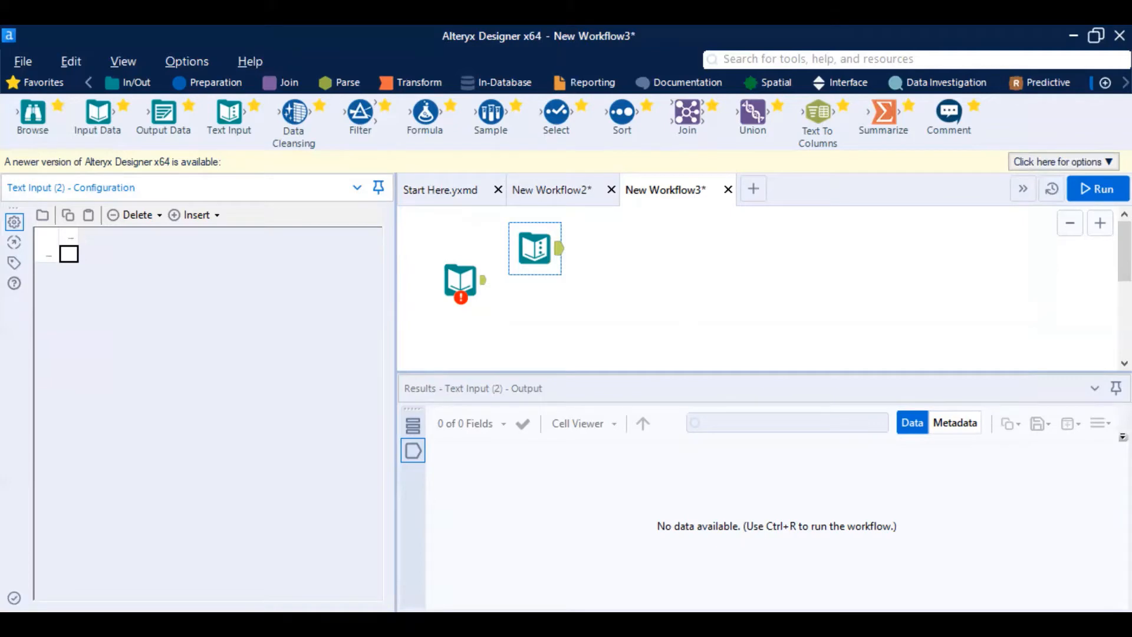
click(451, 268)
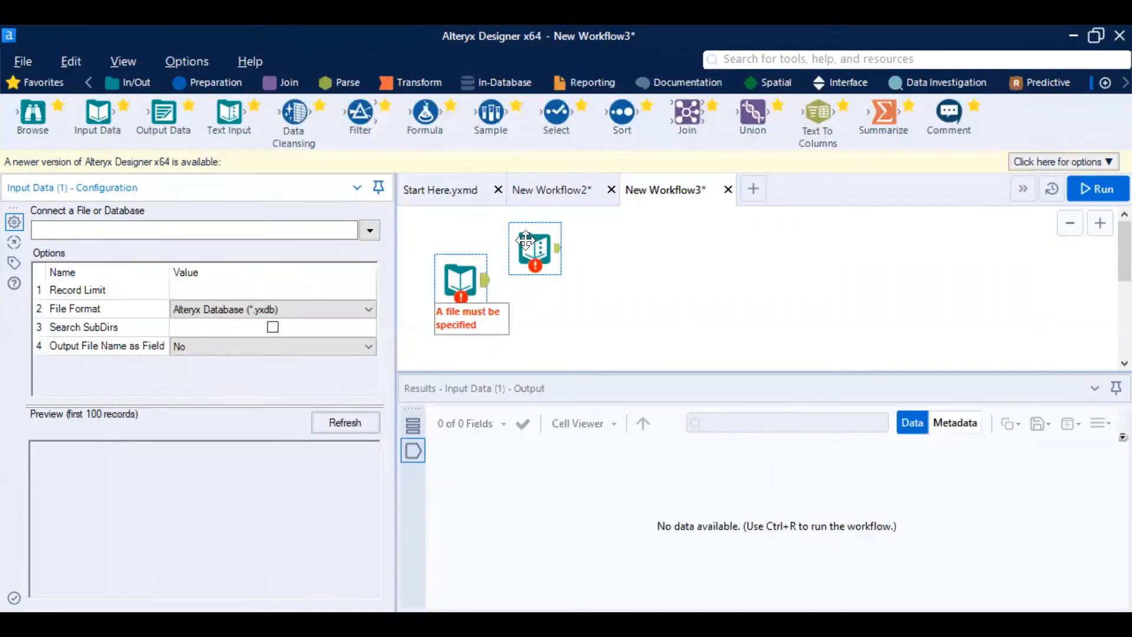
click(522, 241)
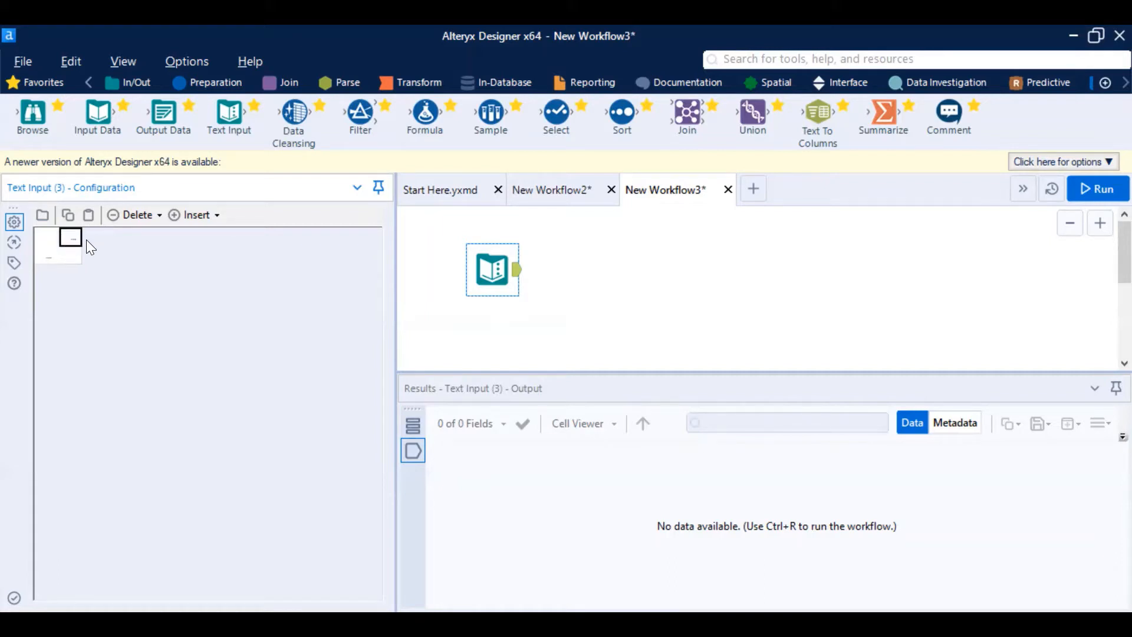
click(69, 255)
click(69, 242)
key(ctrl+v)
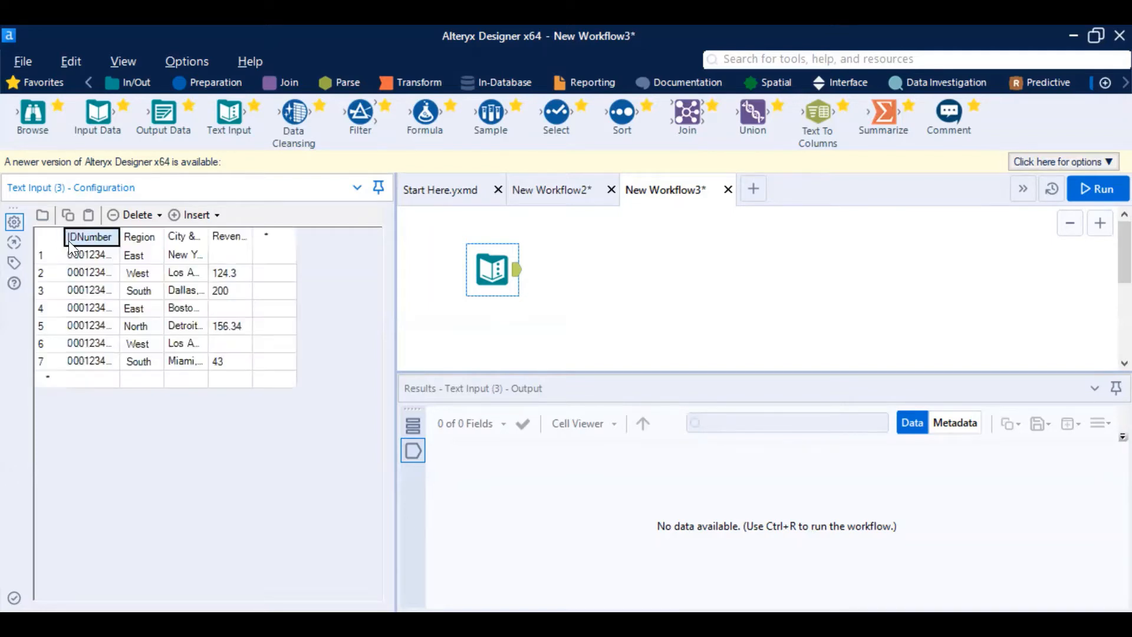
Step: Widen the pasted IDNumber and City & State columns to read their values, and compare them with the finished workflow's Browse output
click(91, 263)
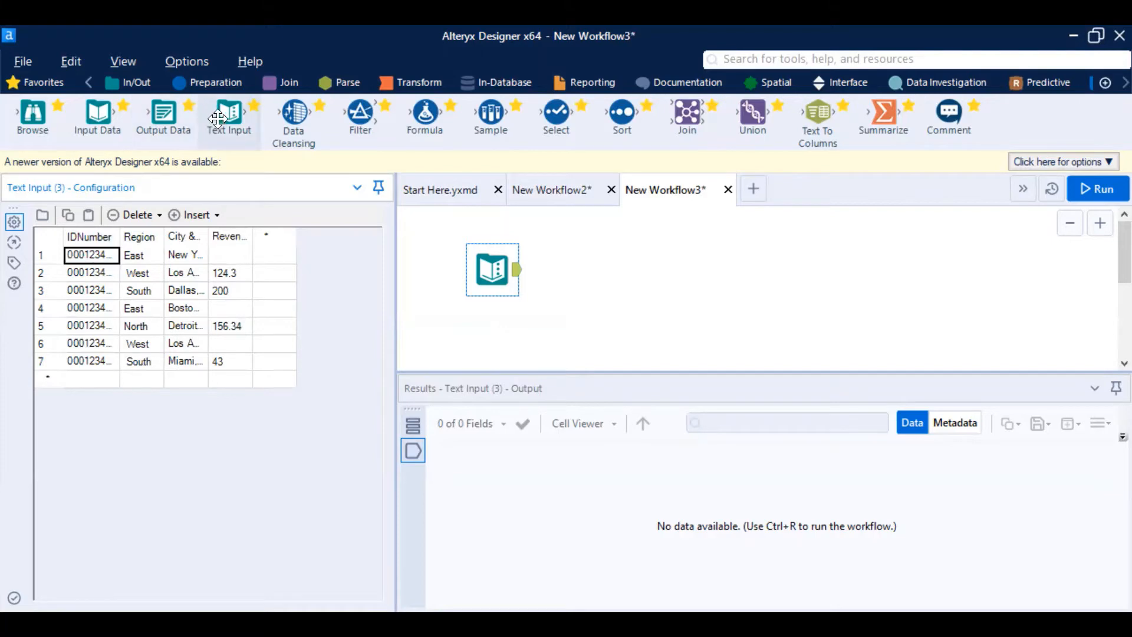
click(86, 237)
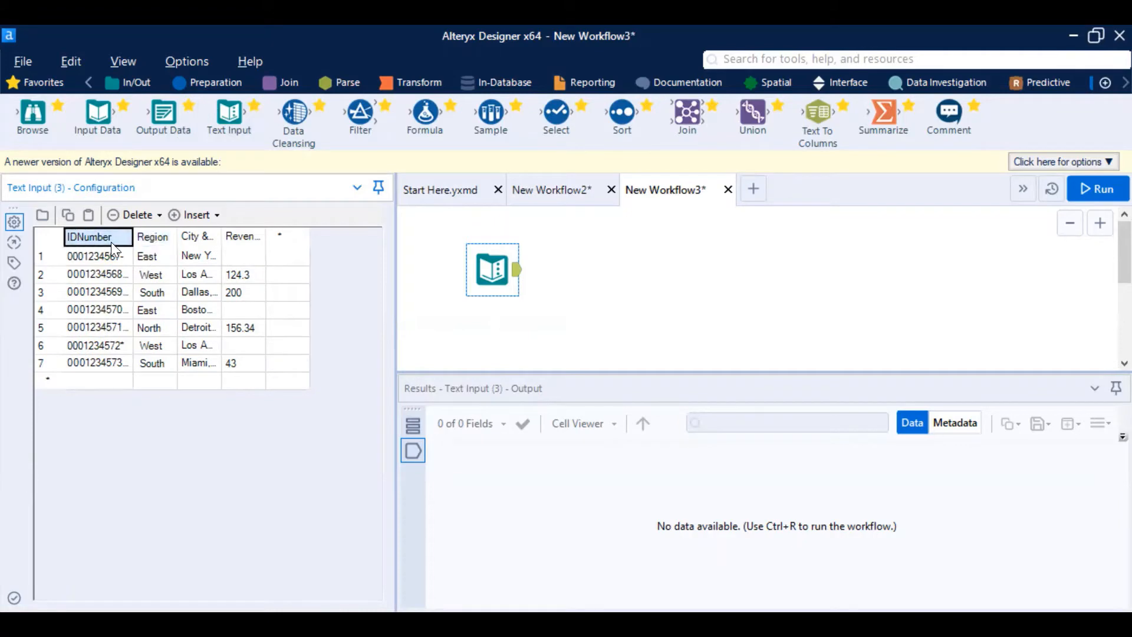
click(83, 256)
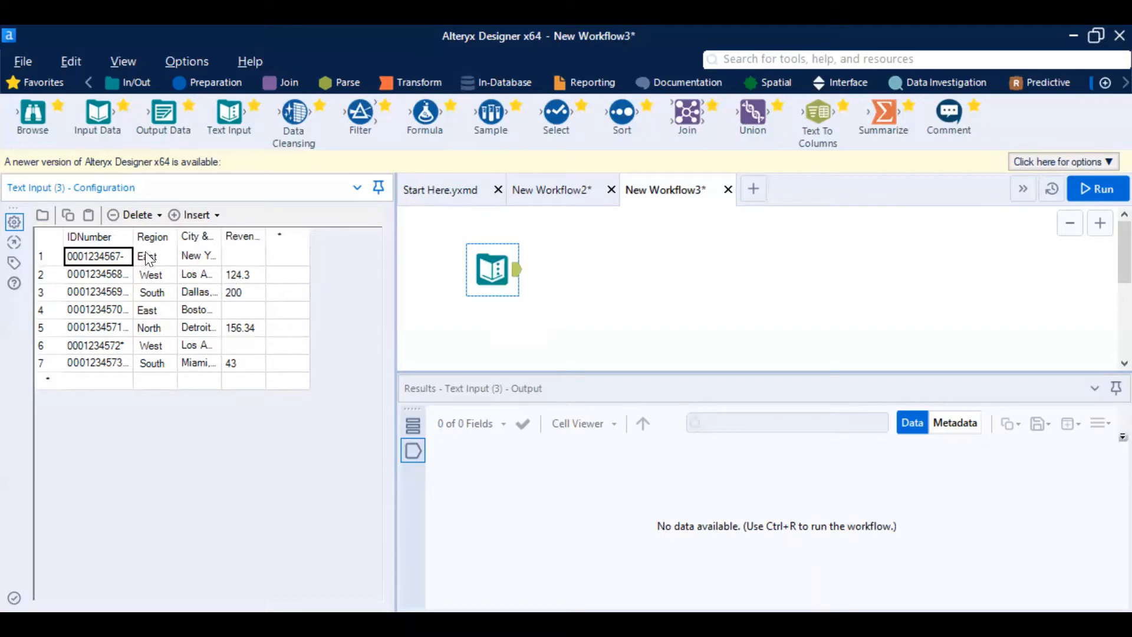
double_click(221, 241)
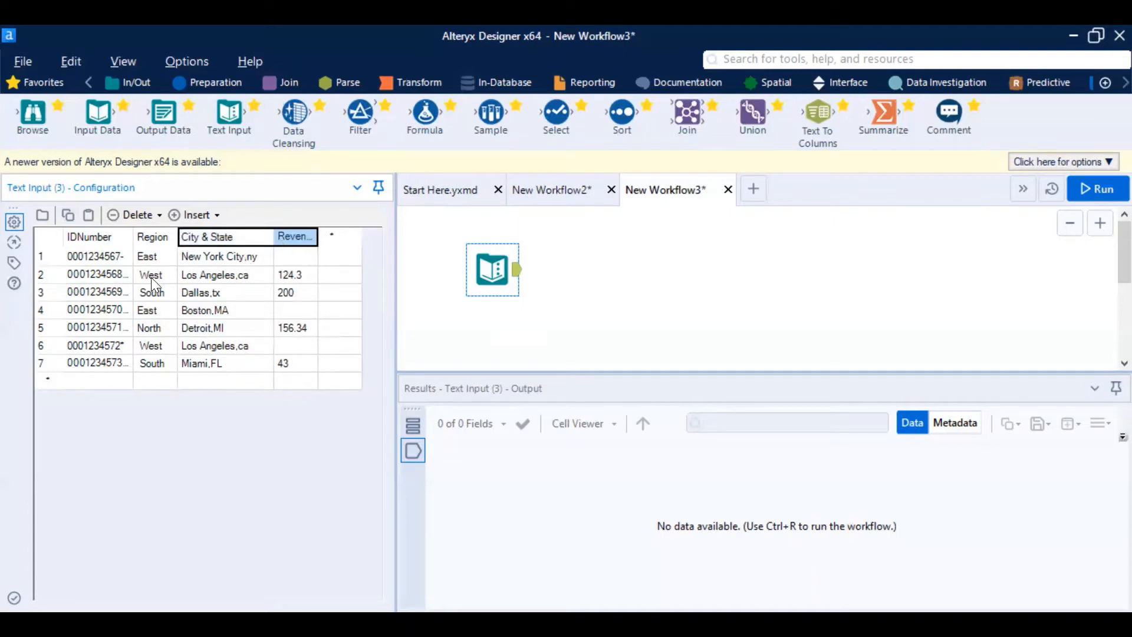
click(539, 184)
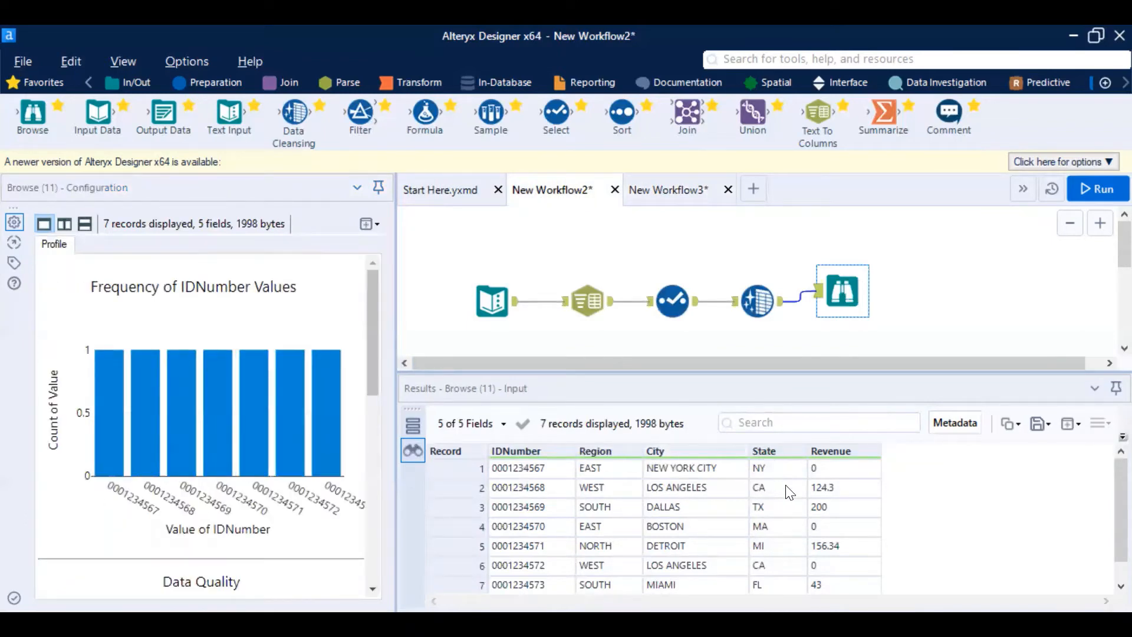
click(649, 194)
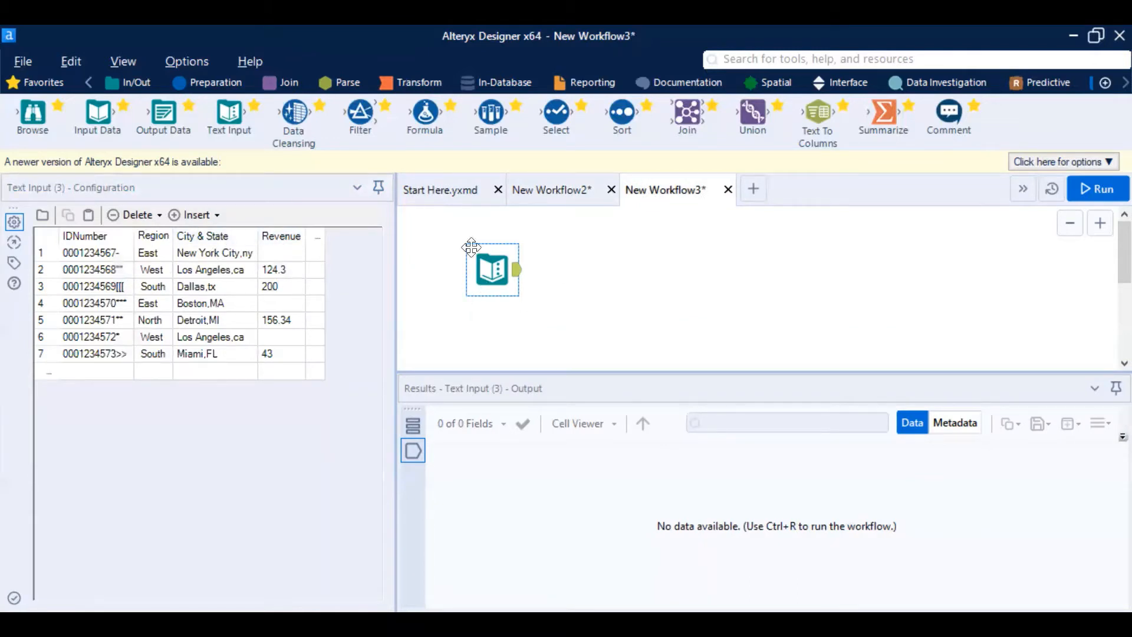
Step: Connect a Text To Columns tool after the Text Input tool and choose City & State as the column to split
drag(825, 118, 606, 270)
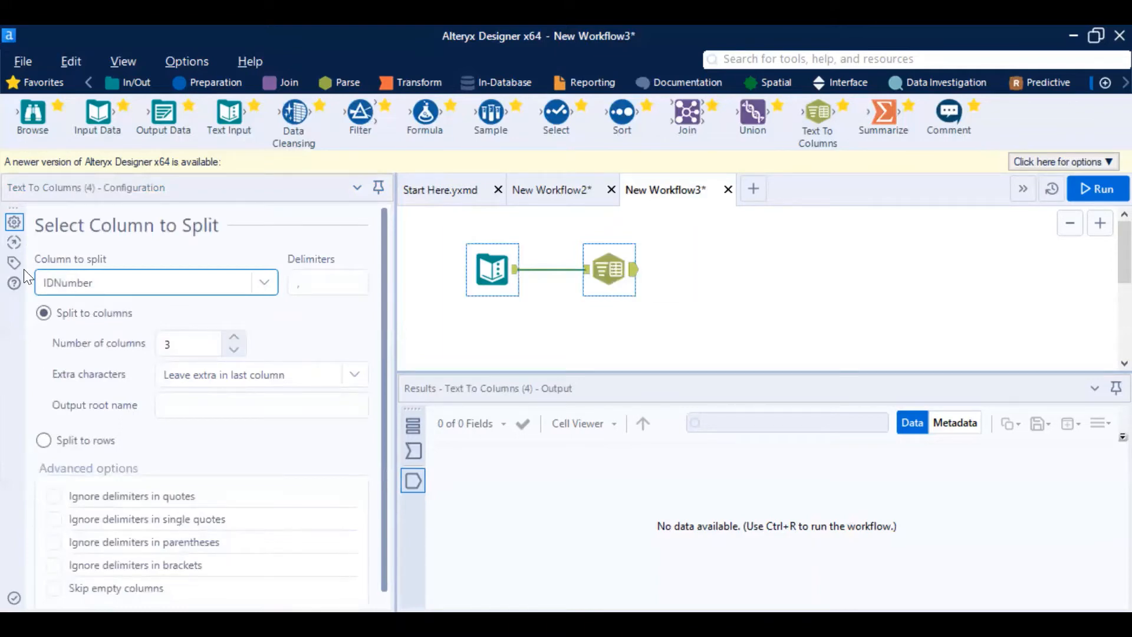
click(97, 285)
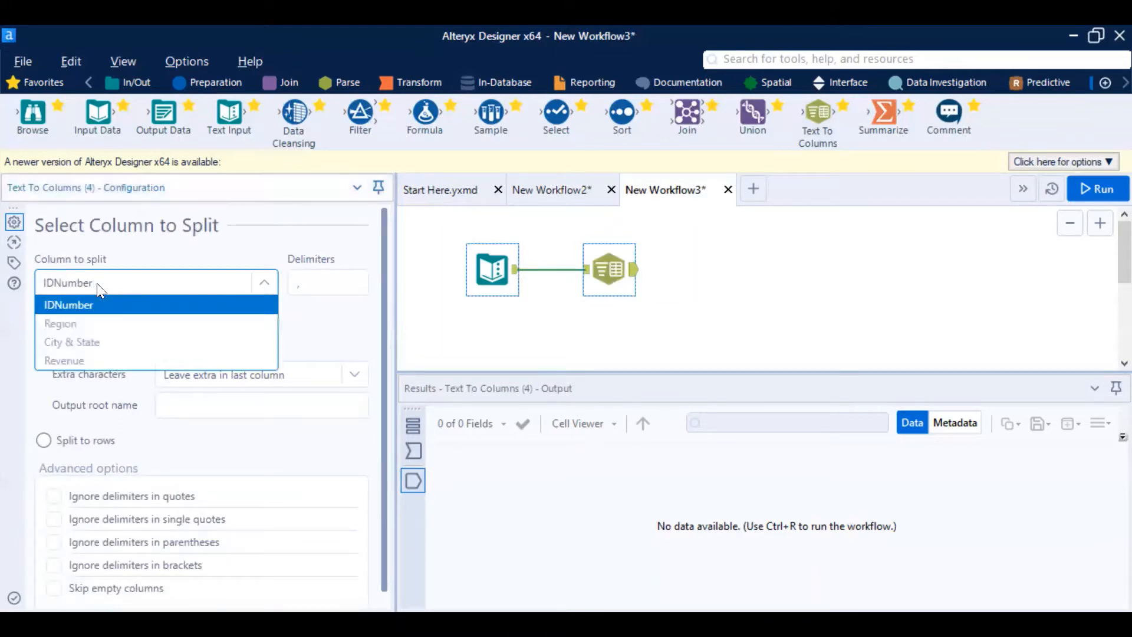
click(86, 345)
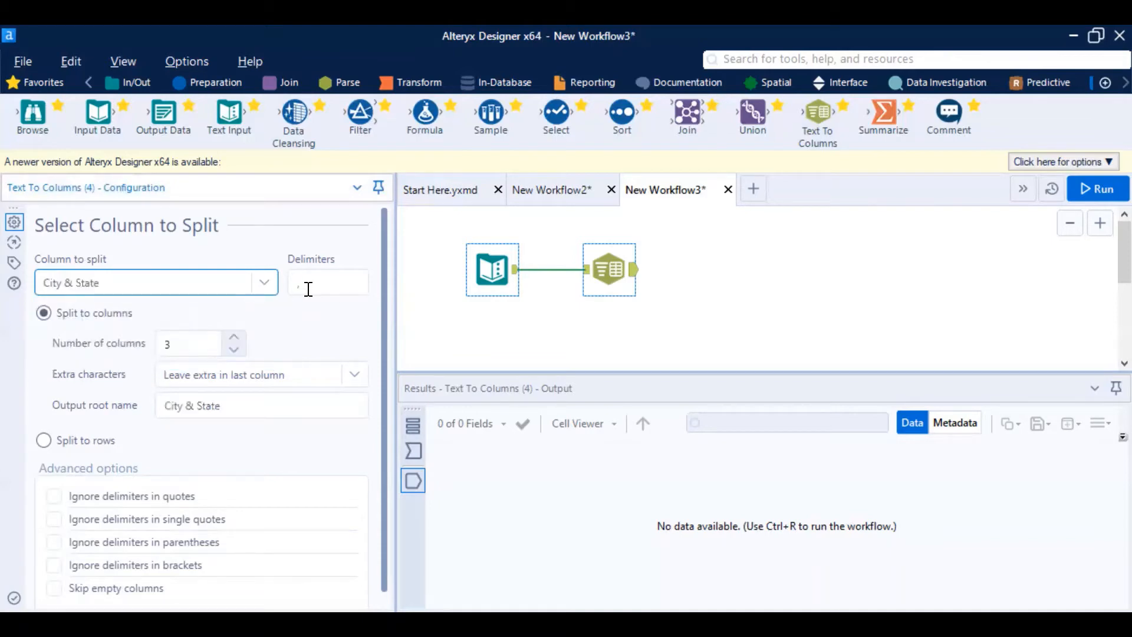
Step: Set the number of columns for the City & State split to 2
click(194, 346)
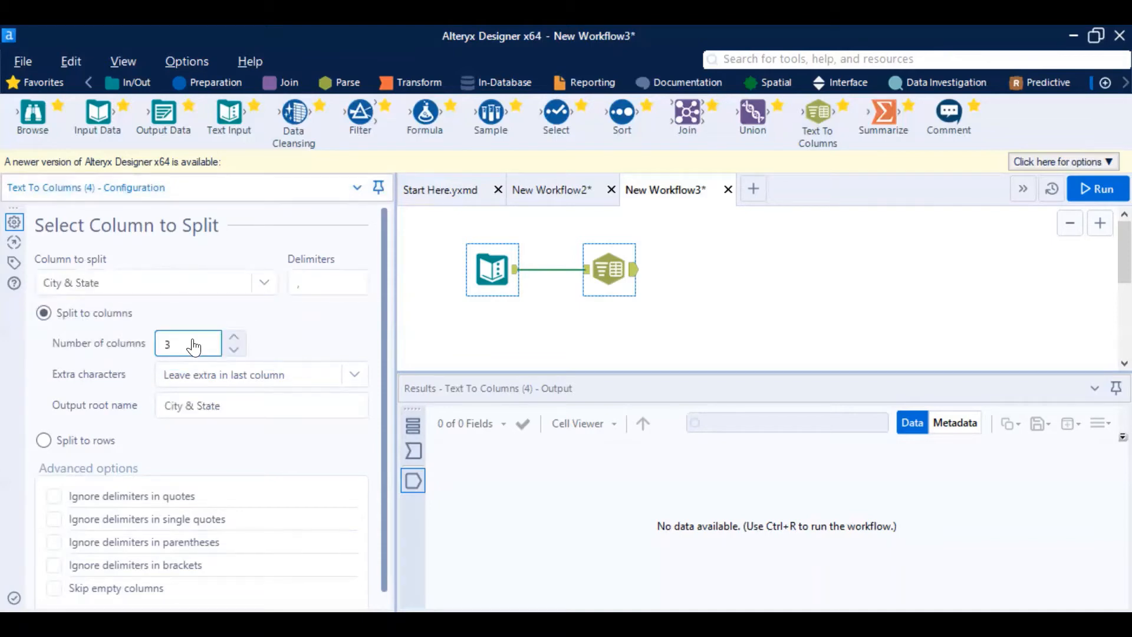
click(603, 268)
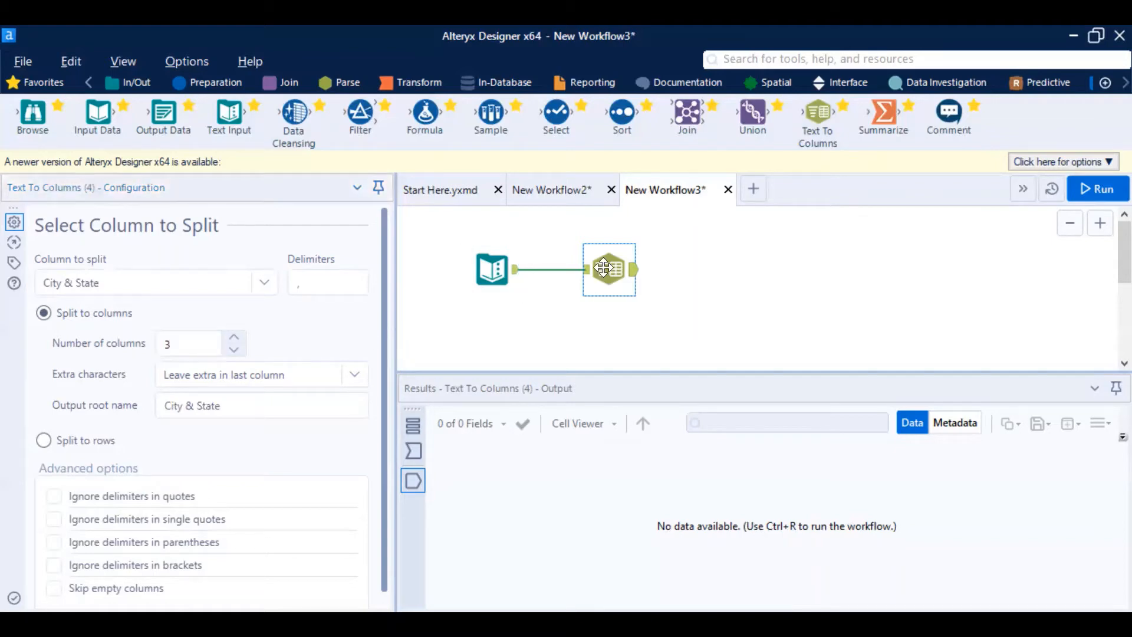
click(209, 345)
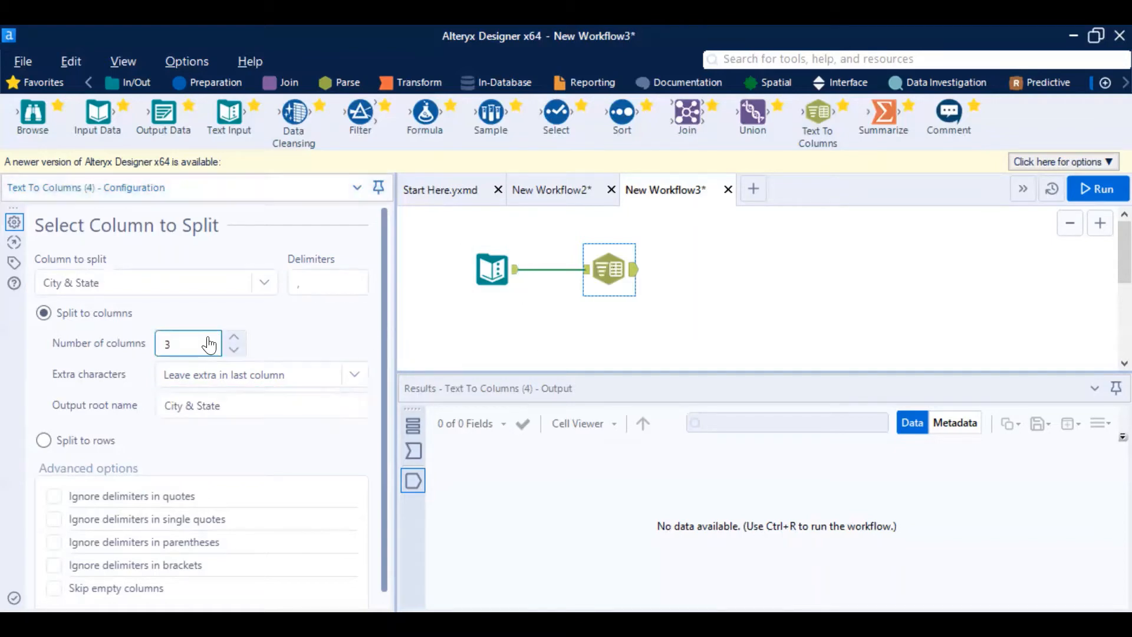
key(BackSpace)
text(2)
click(232, 414)
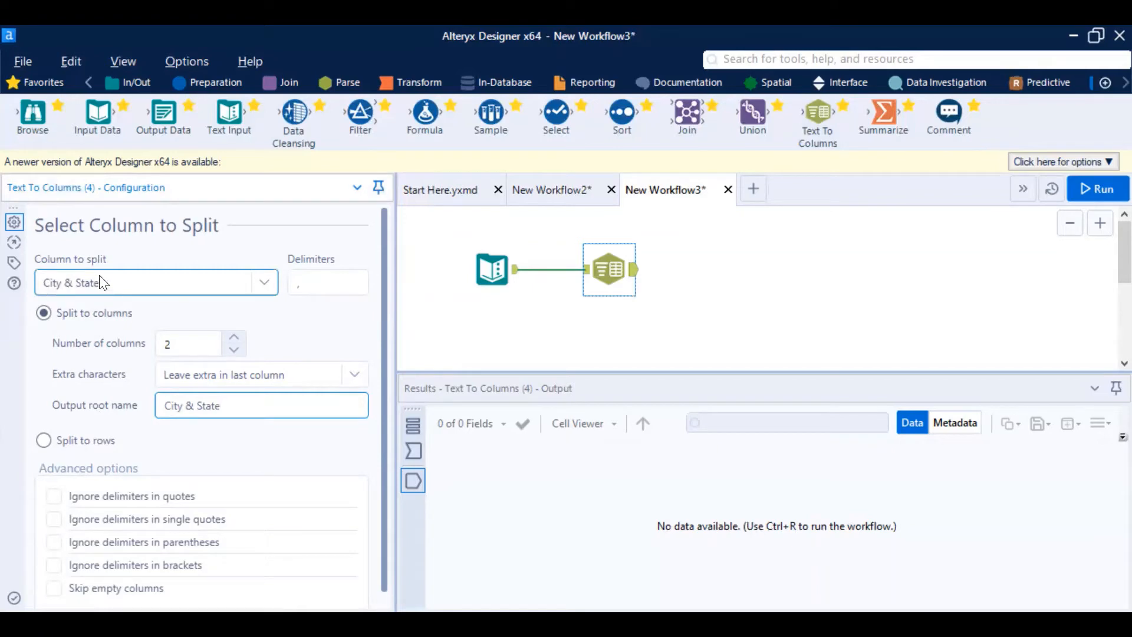
Step: Run the workflow and compare the Text To Columns tool's input data with its output data
click(442, 354)
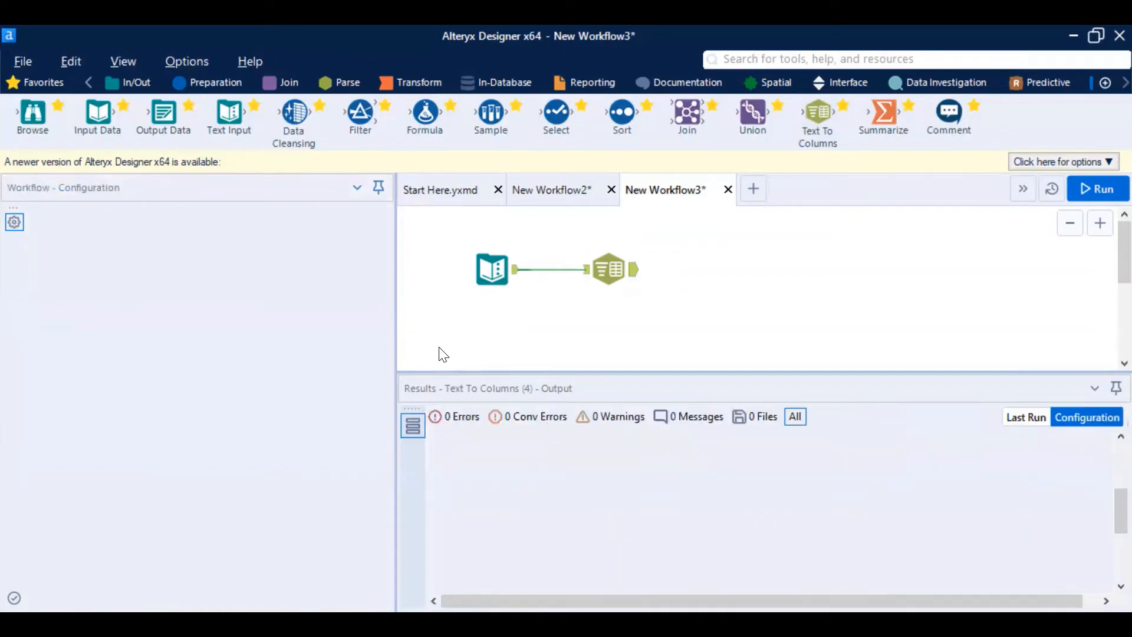
key(ctrl+r)
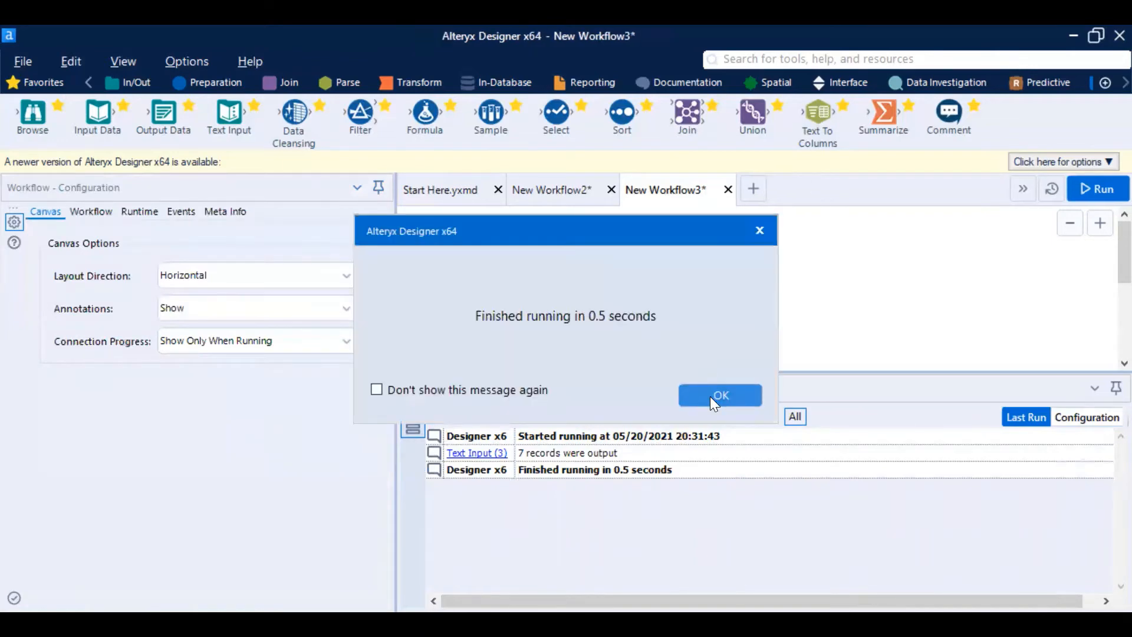
click(715, 395)
click(610, 270)
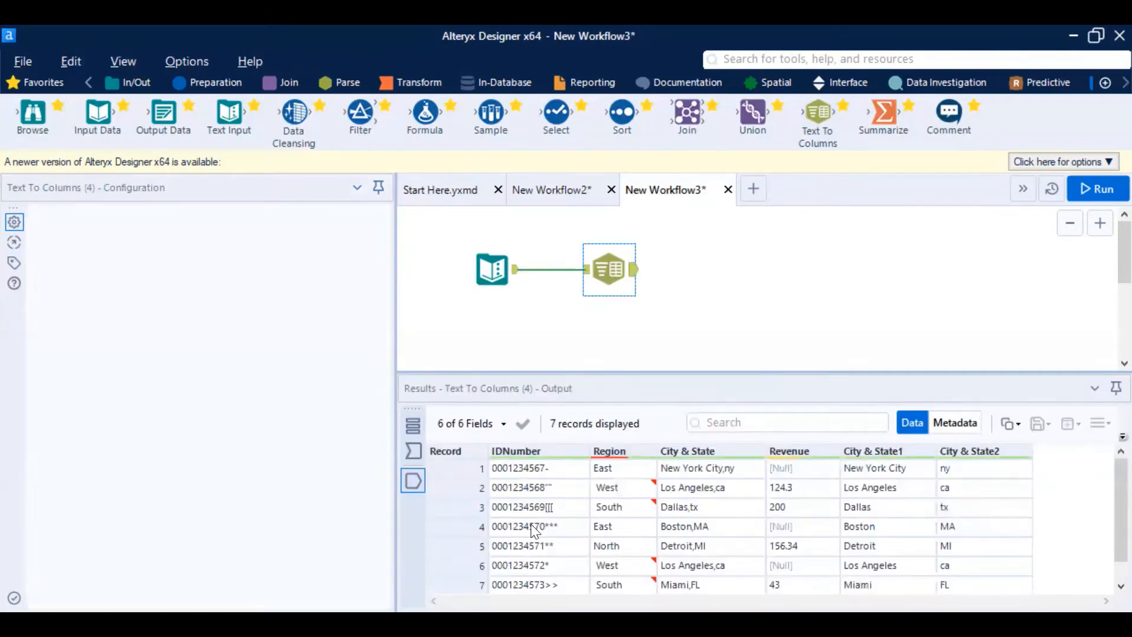
click(419, 452)
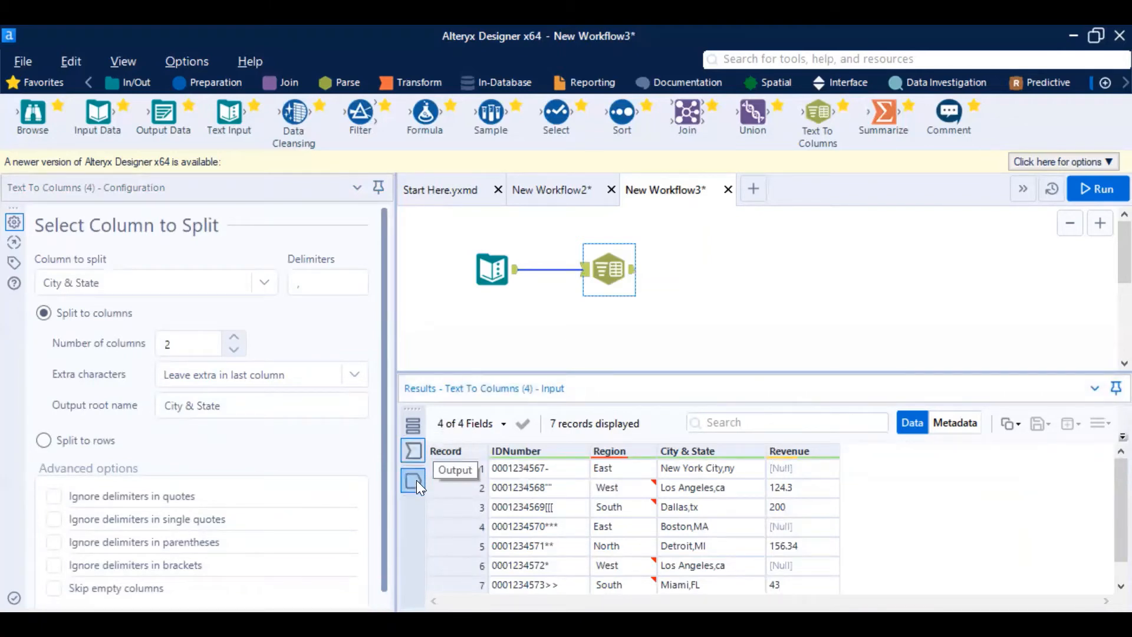
click(417, 480)
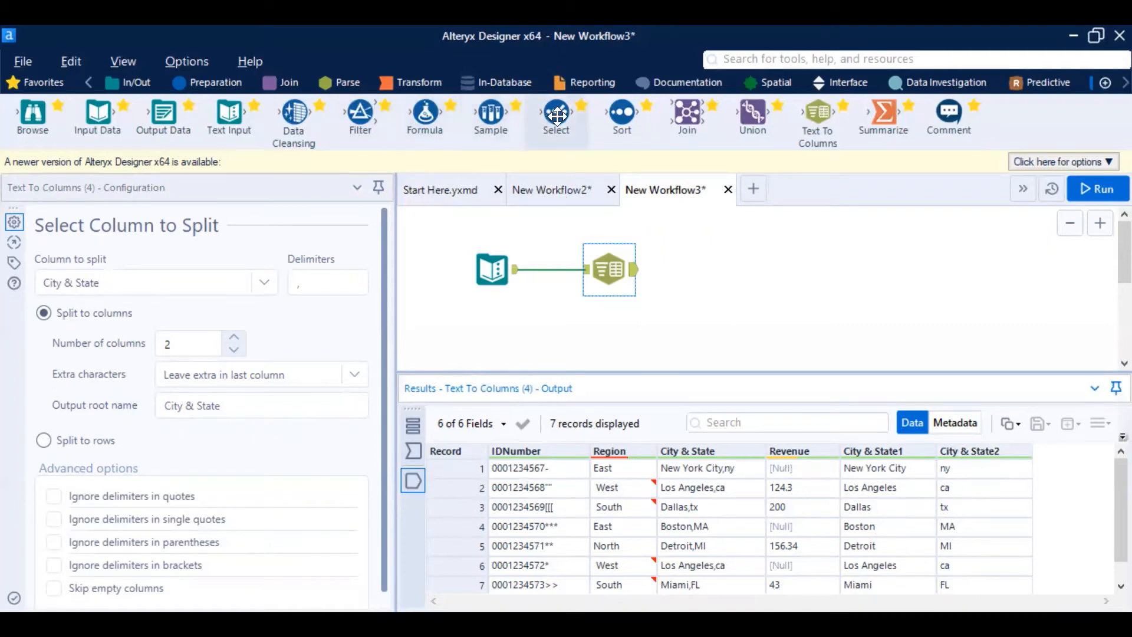
Step: Connect a Select tool after the Text To Columns tool
drag(558, 115, 707, 271)
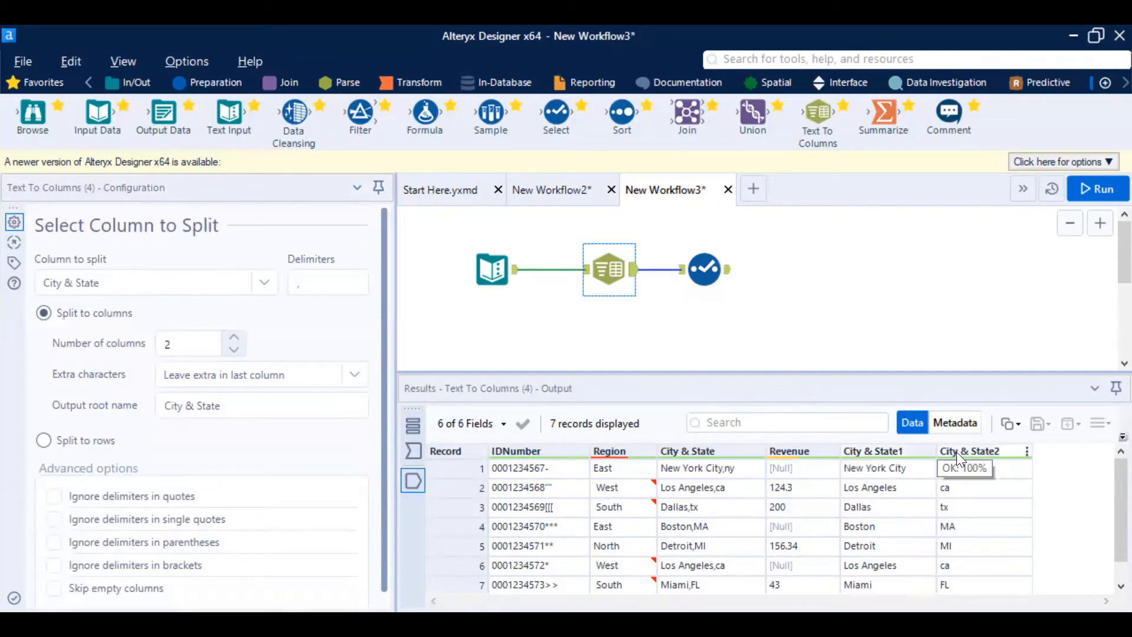
Step: In the Select tool, rename the City & State1 field to City and the City & State2 field to State
click(715, 278)
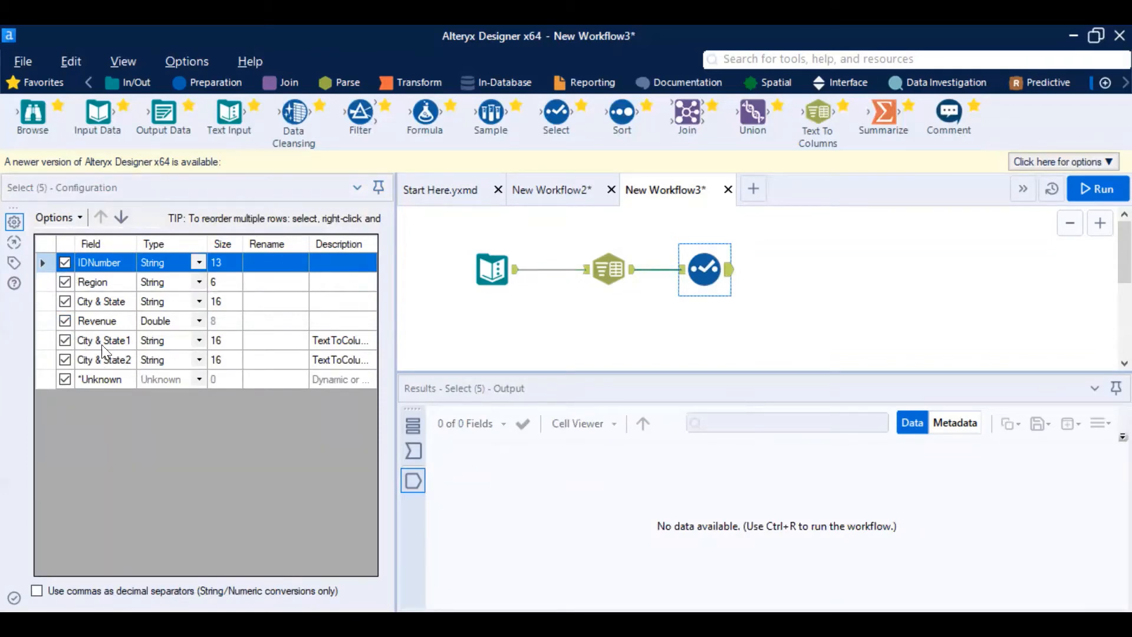
click(248, 341)
text(C)
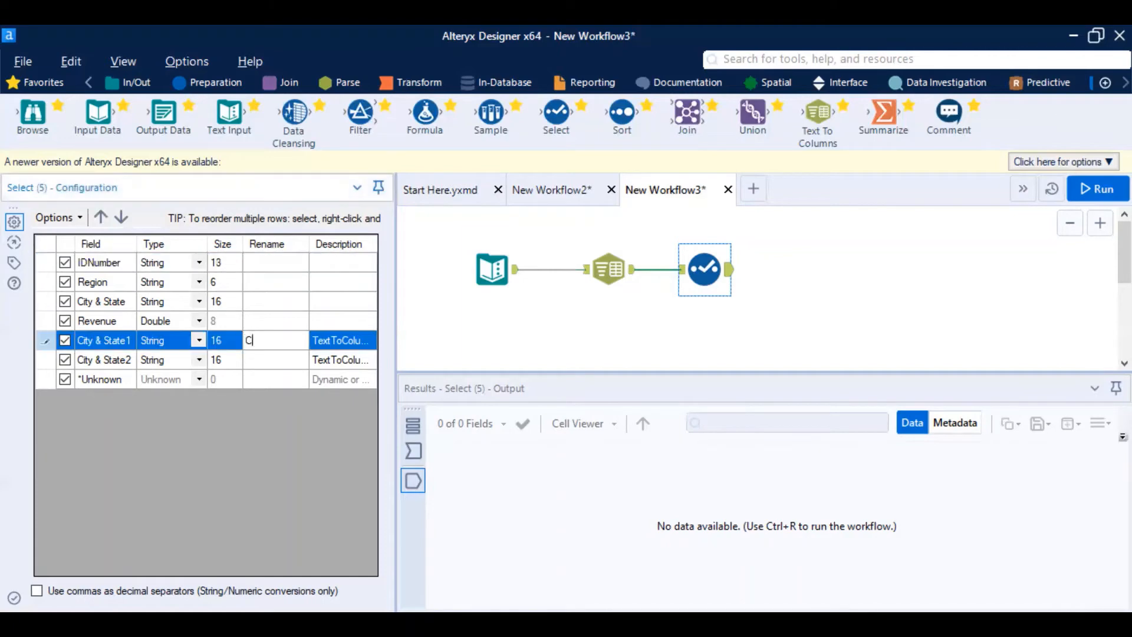
text(ity)
click(283, 360)
text(Sta)
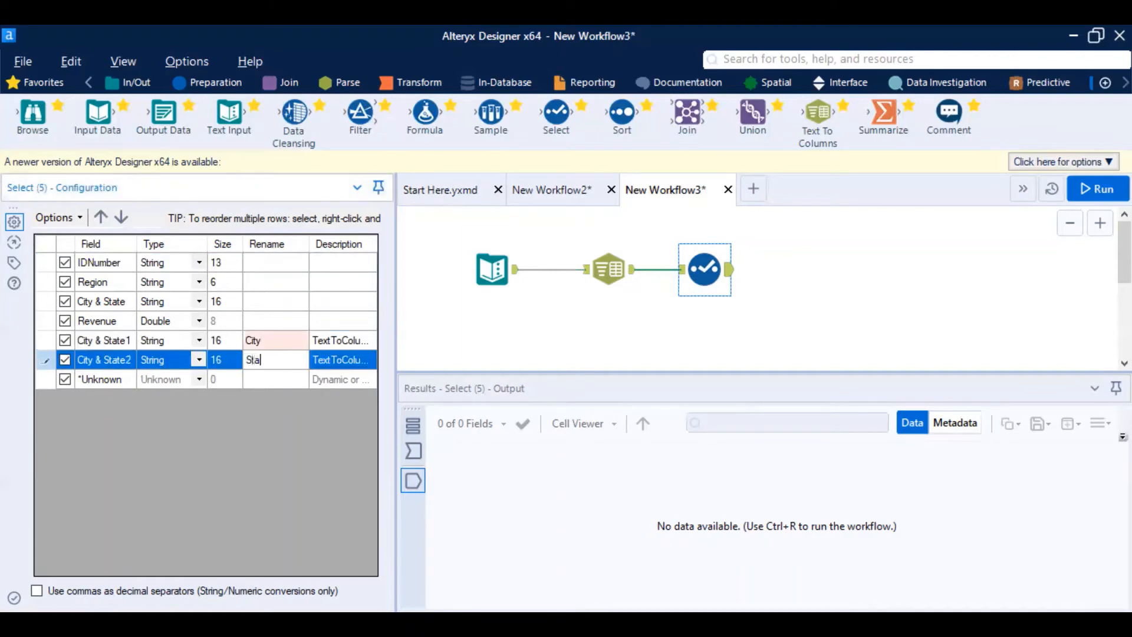
text(te)
Step: Exclude the original City & State field in the Select tool and run the workflow
click(66, 302)
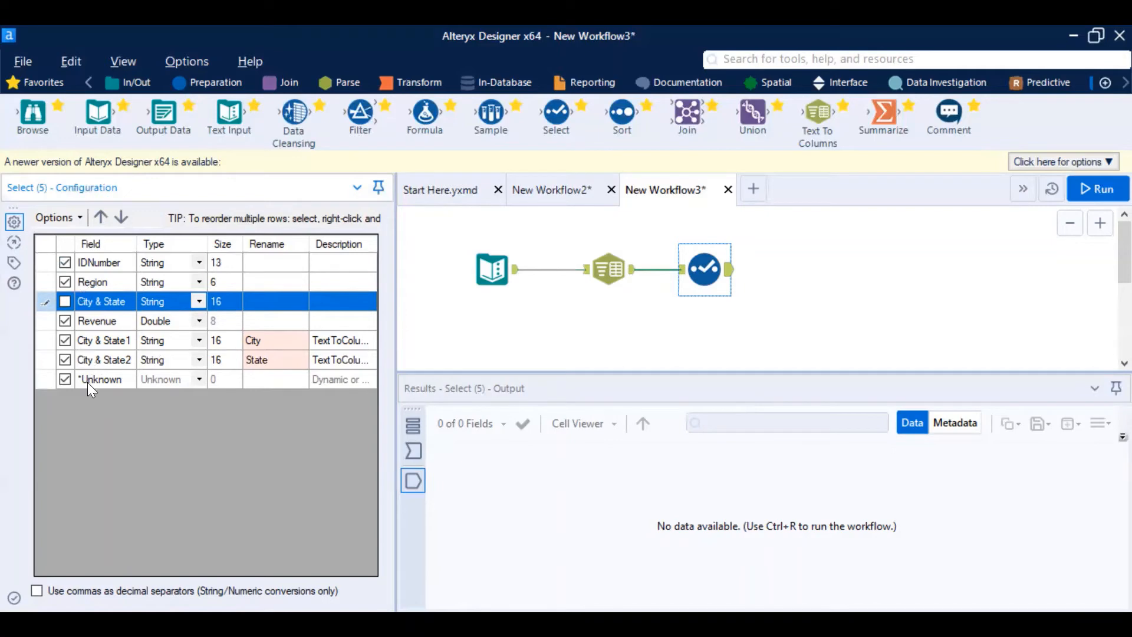
click(478, 323)
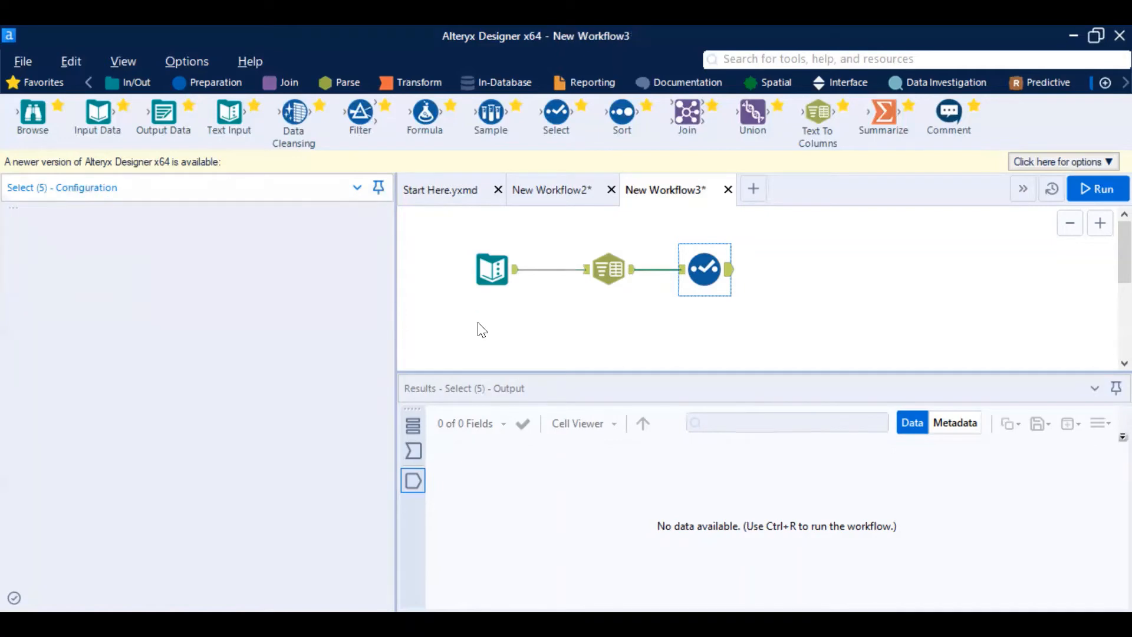
key(ctrl+r)
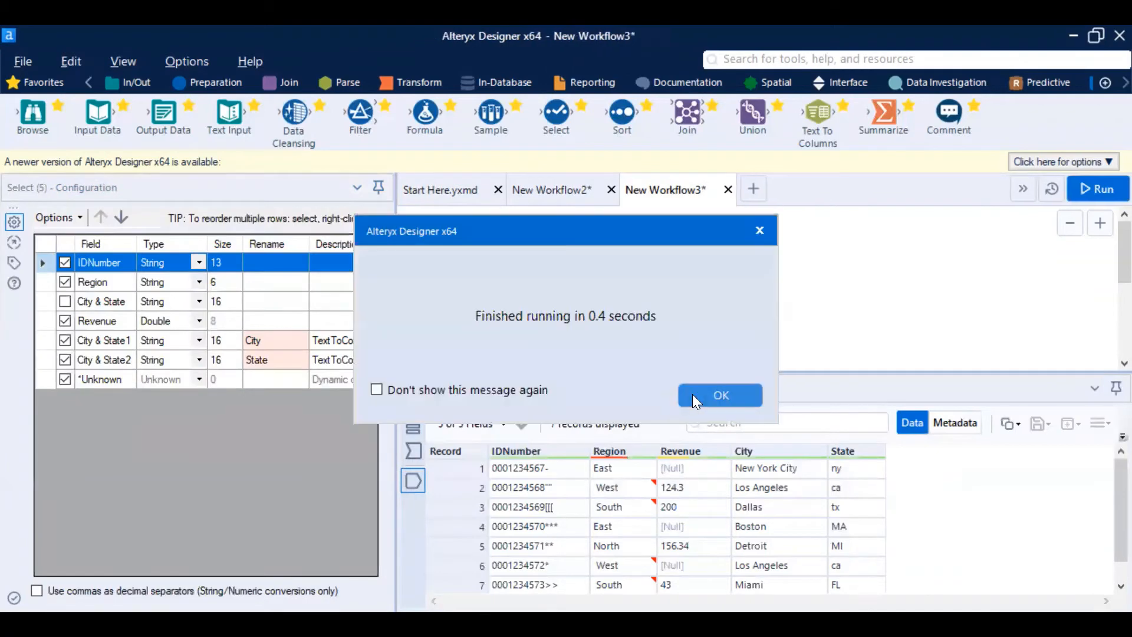
click(692, 394)
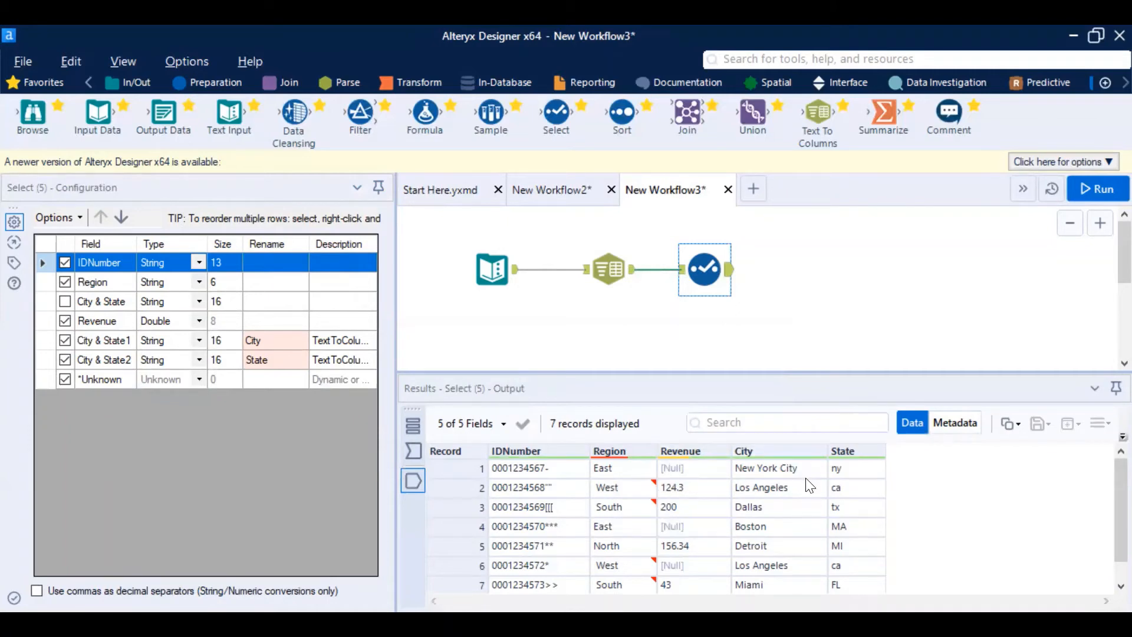
mouse_move(671, 454)
Step: Reorder the Select tool's fields so that Revenue comes directly after City & State2
click(86, 323)
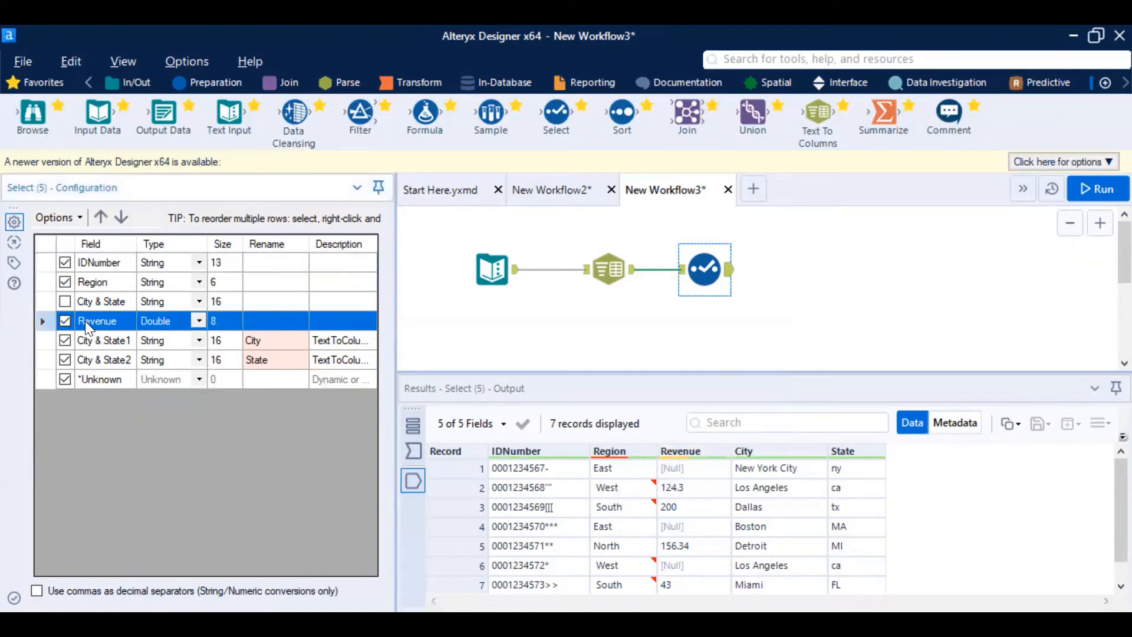
click(116, 219)
click(116, 219)
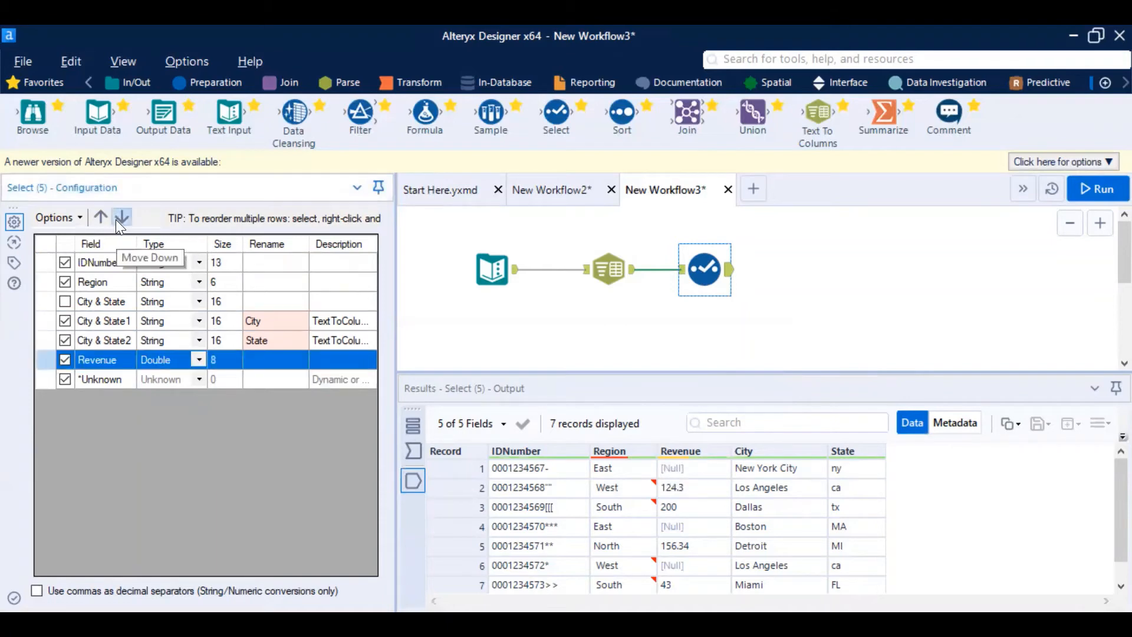
click(115, 219)
click(102, 218)
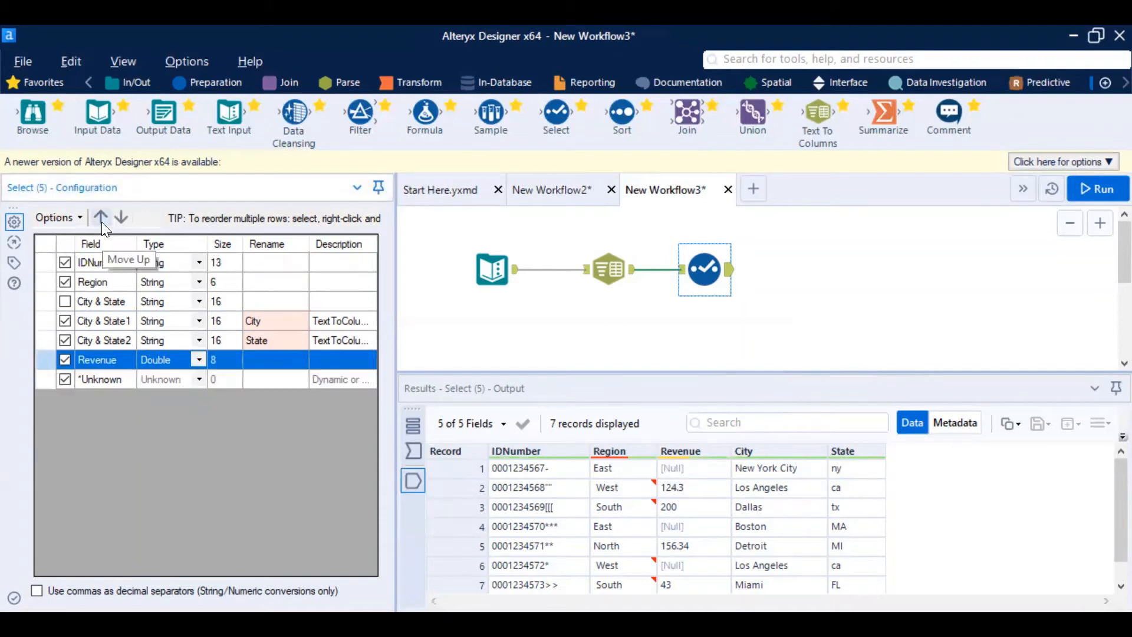
Step: Exclude the *Unknown field in the Select tool and rerun the workflow
click(57, 384)
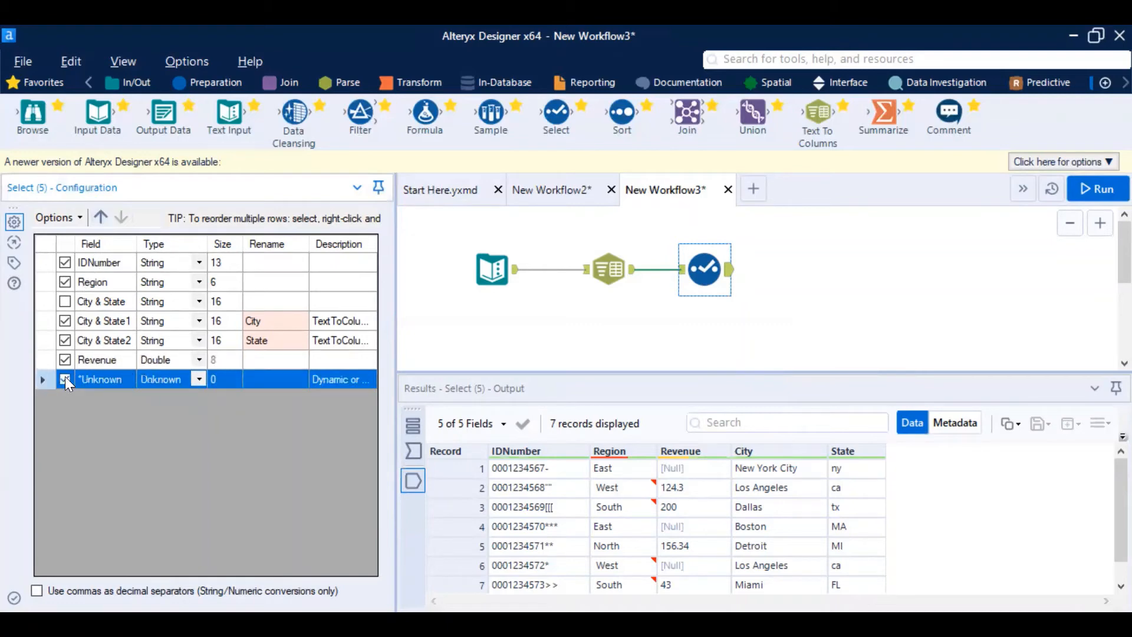
click(449, 318)
key(ctrl+r)
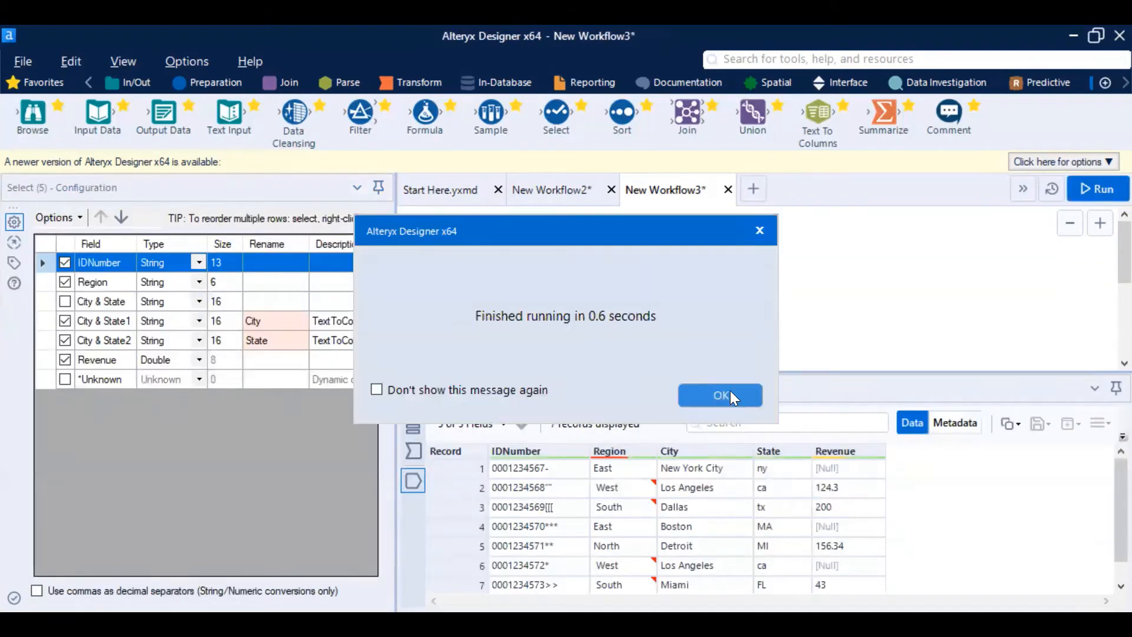
click(730, 390)
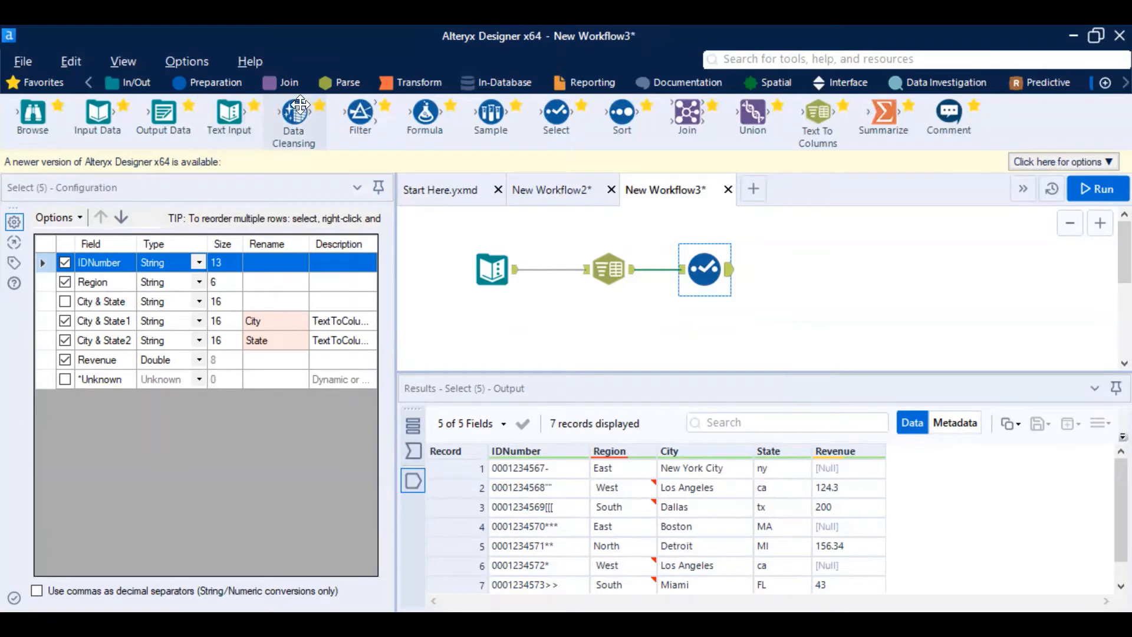
Step: Connect a Data Cleansing tool after the Select tool and review its cleansing options
drag(295, 112, 809, 272)
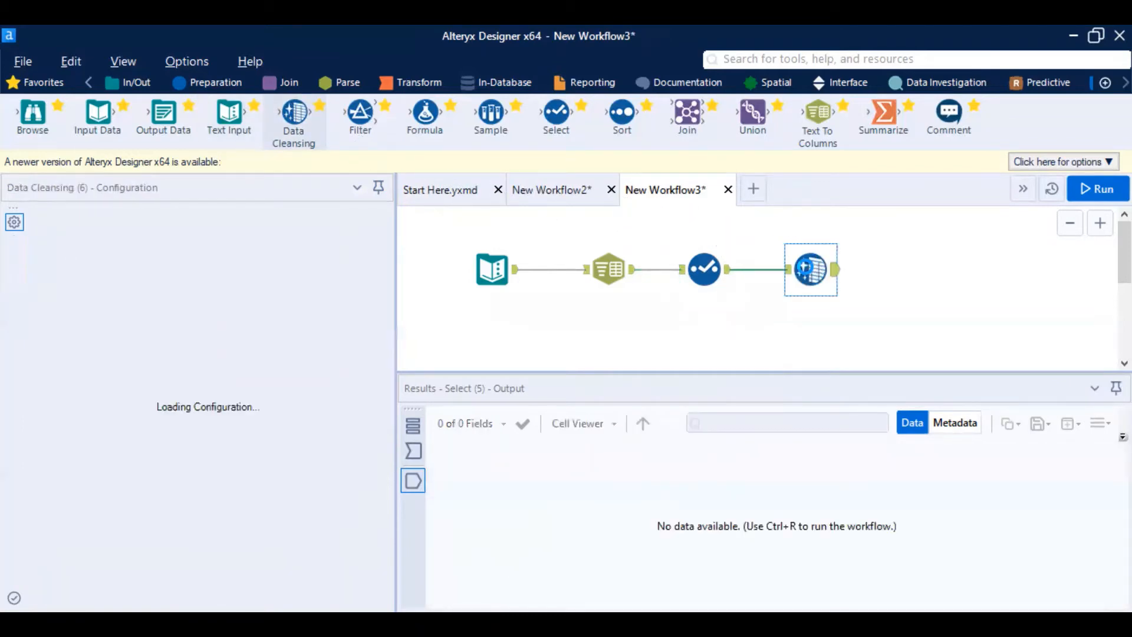
click(689, 269)
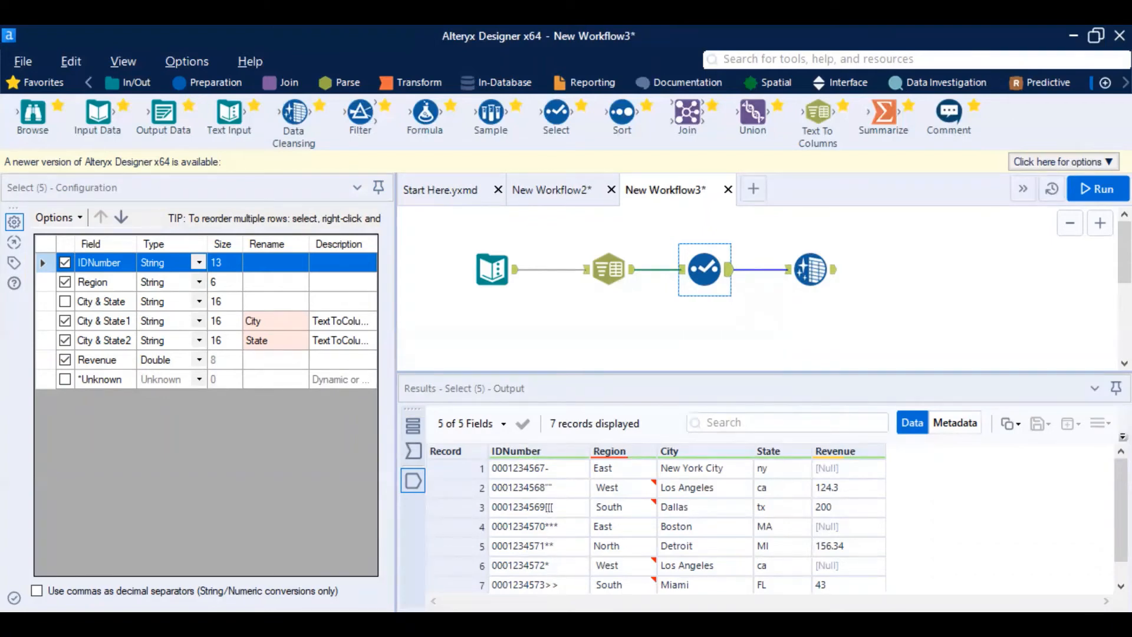
click(811, 269)
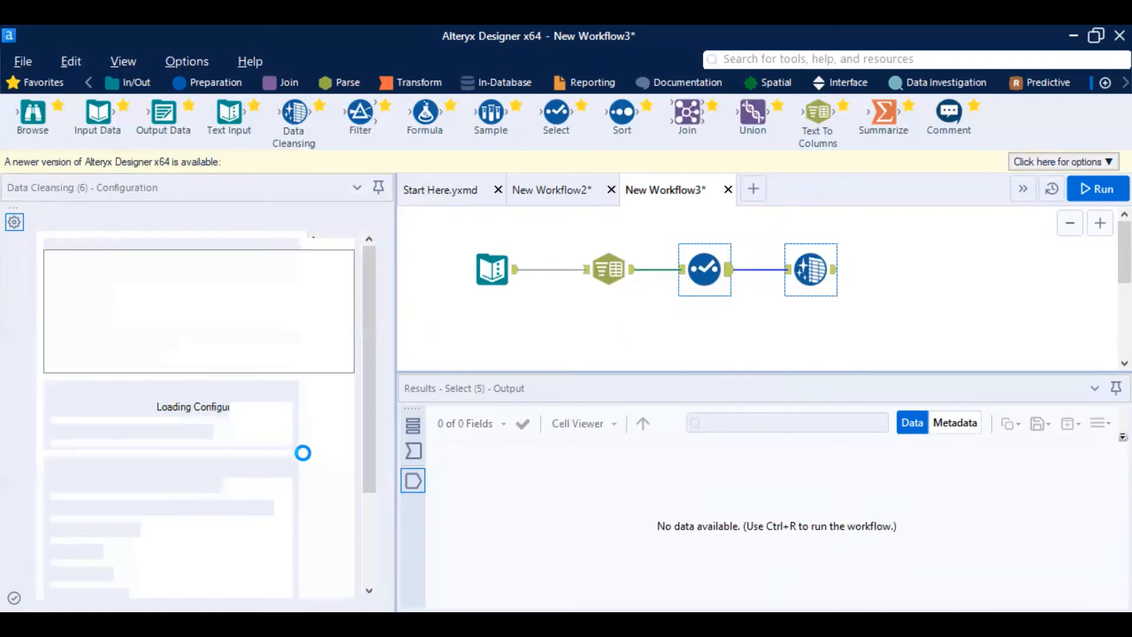
click(366, 531)
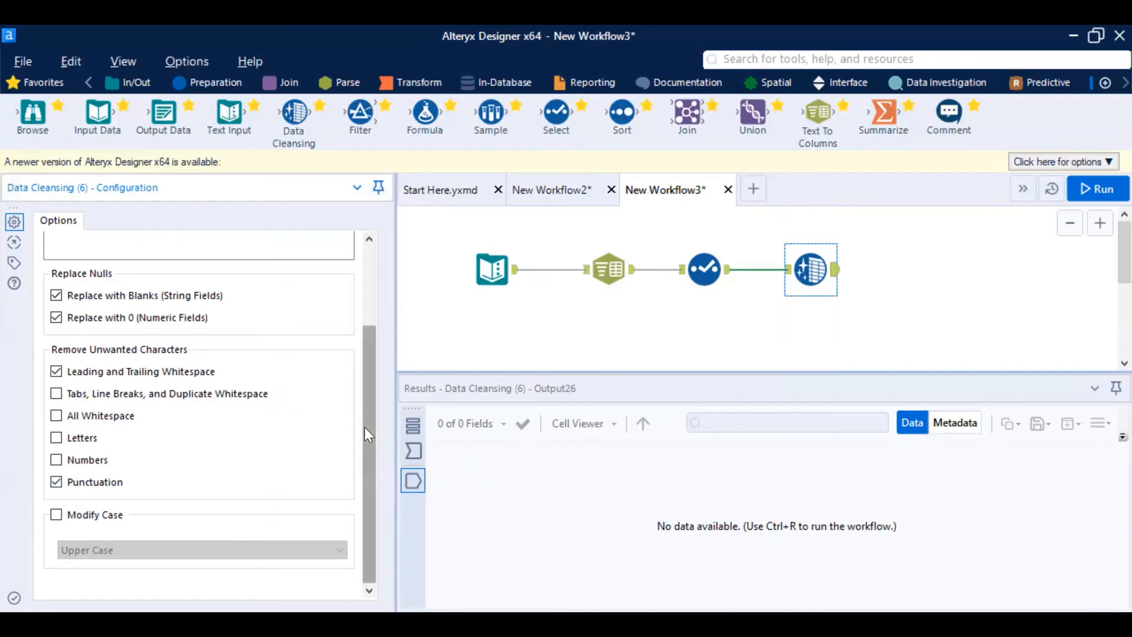
drag(364, 427, 362, 328)
Step: Compare the data issues in the Select tool's output with the Data Cleansing tool's null, whitespace and punctuation options
click(700, 276)
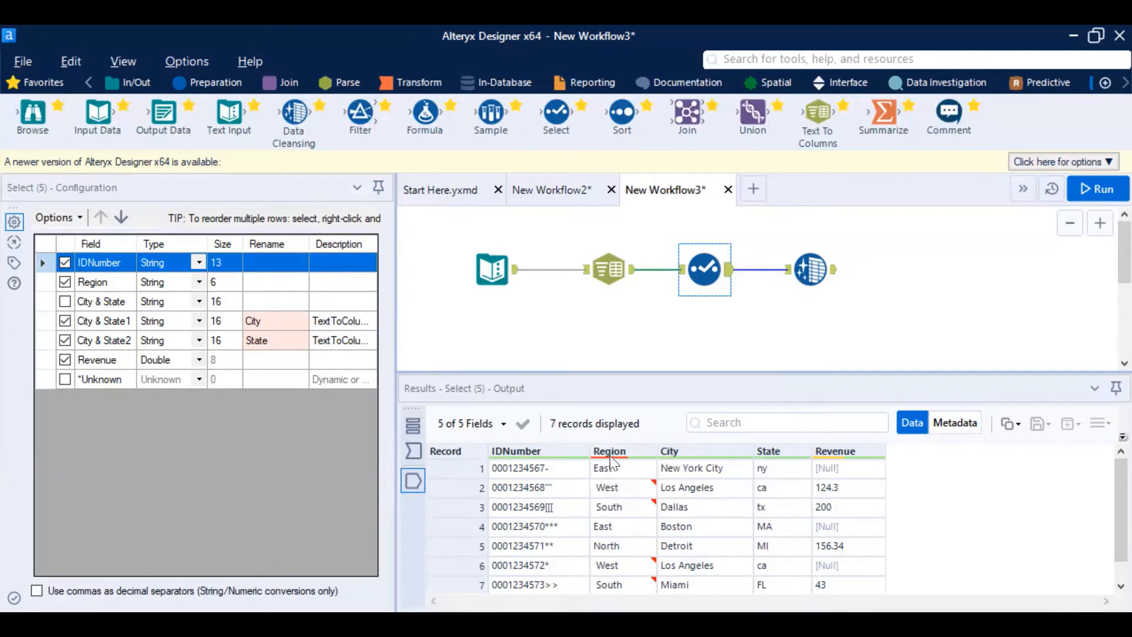
mouse_move(610, 456)
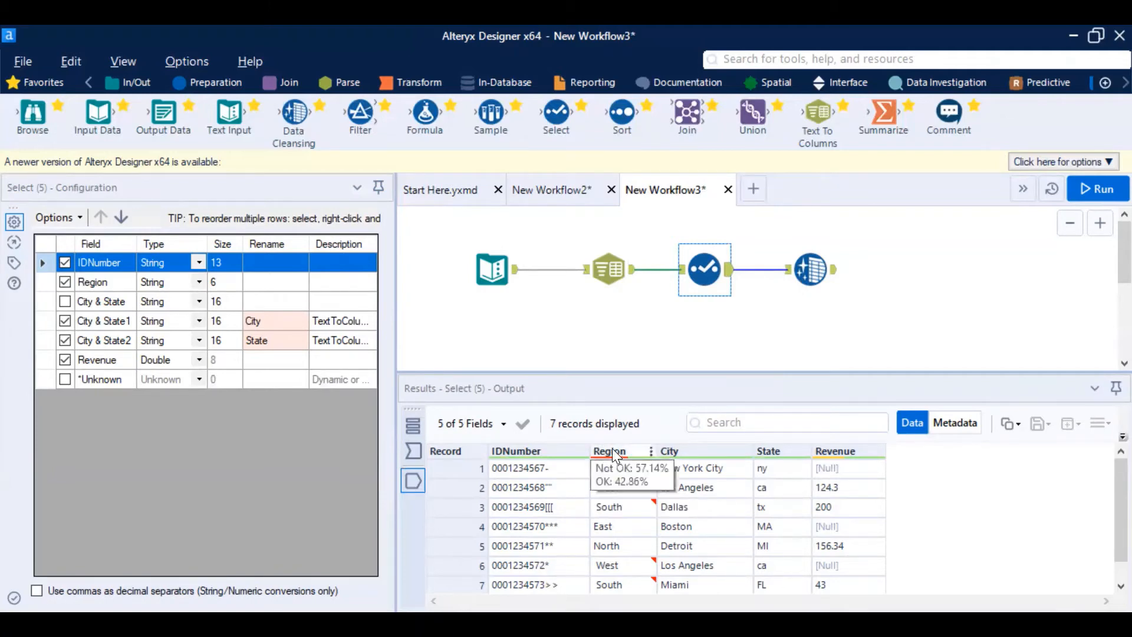
mouse_move(594, 502)
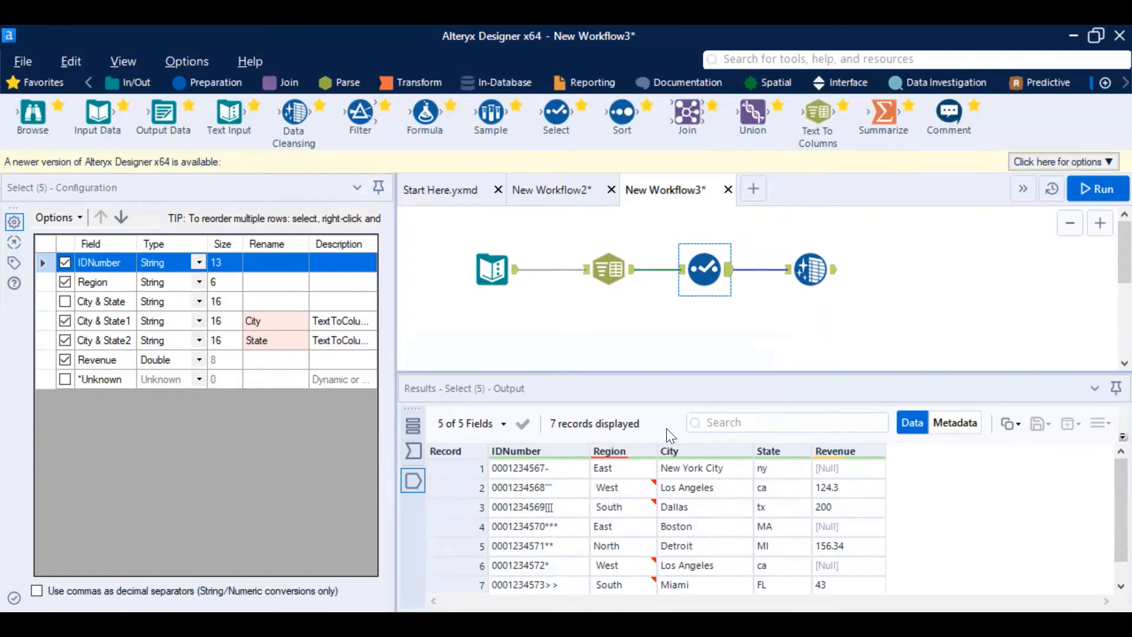
click(800, 274)
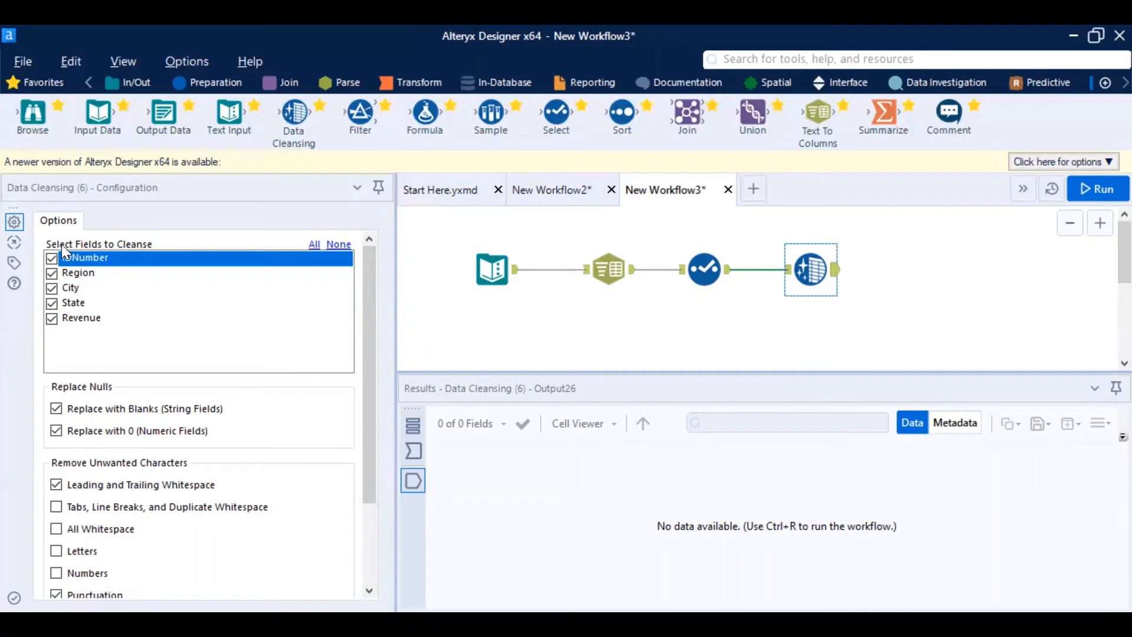
click(368, 516)
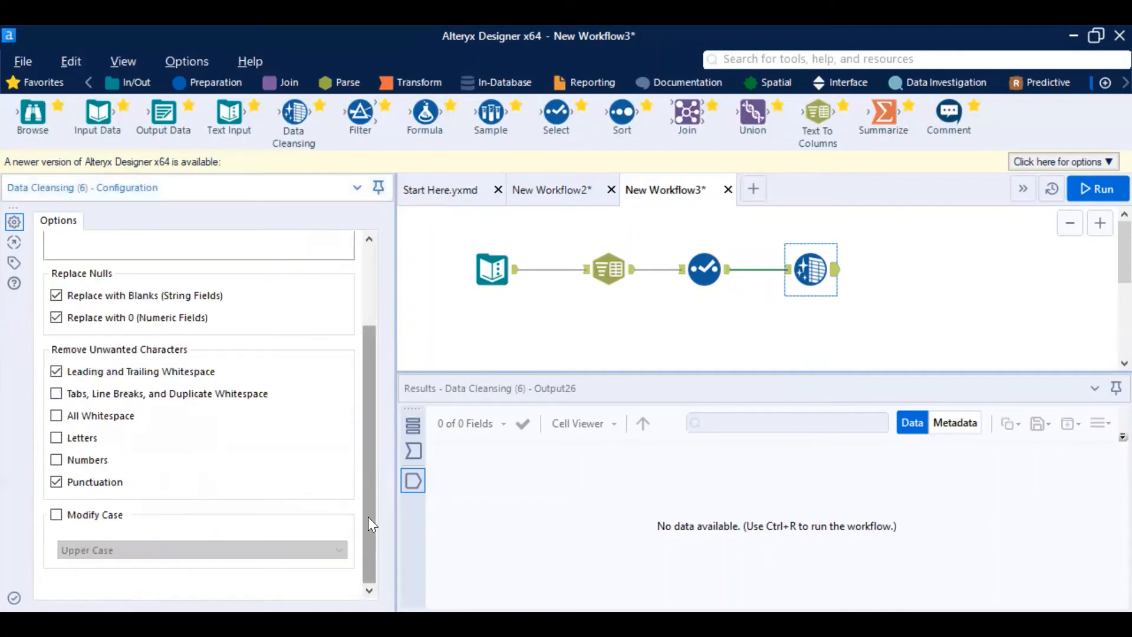
click(687, 287)
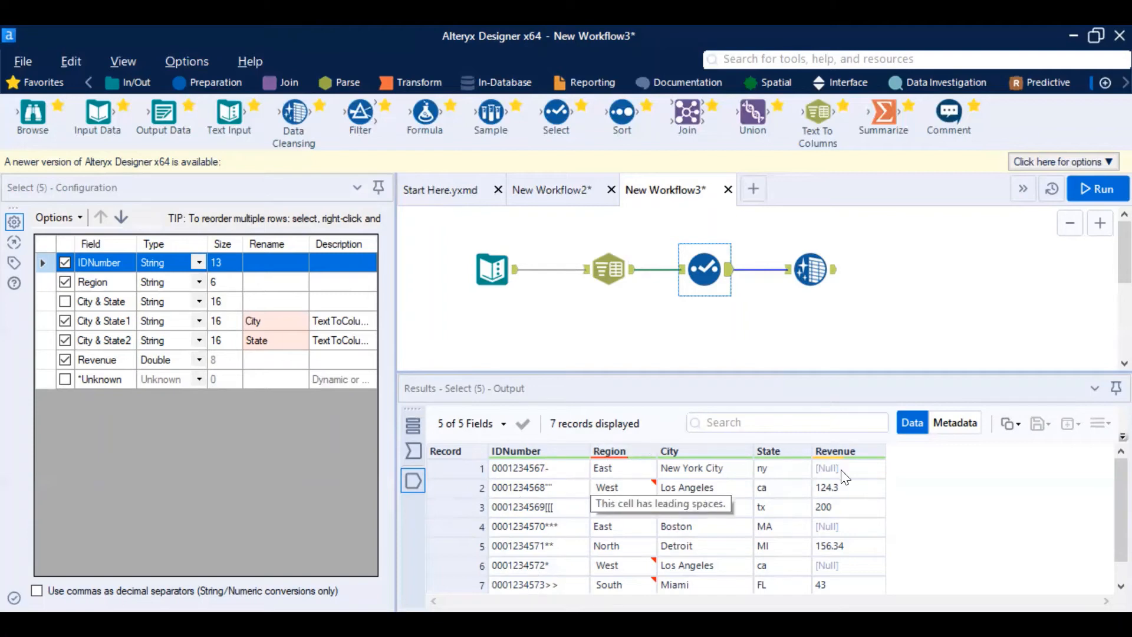
click(811, 270)
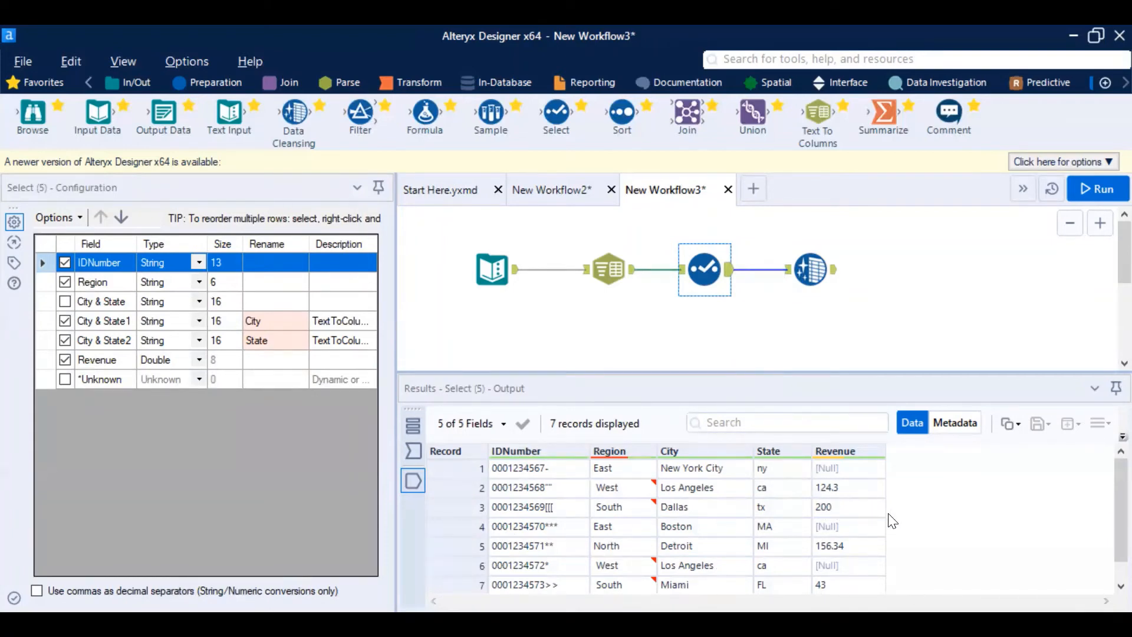
mouse_move(618, 489)
click(815, 267)
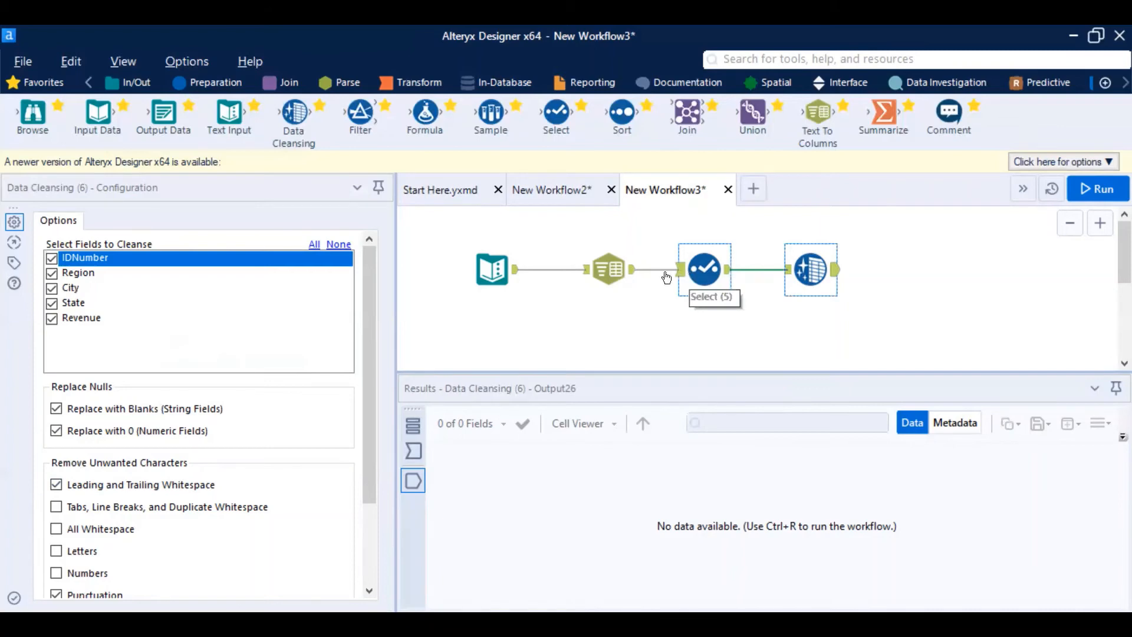
click(692, 275)
click(728, 276)
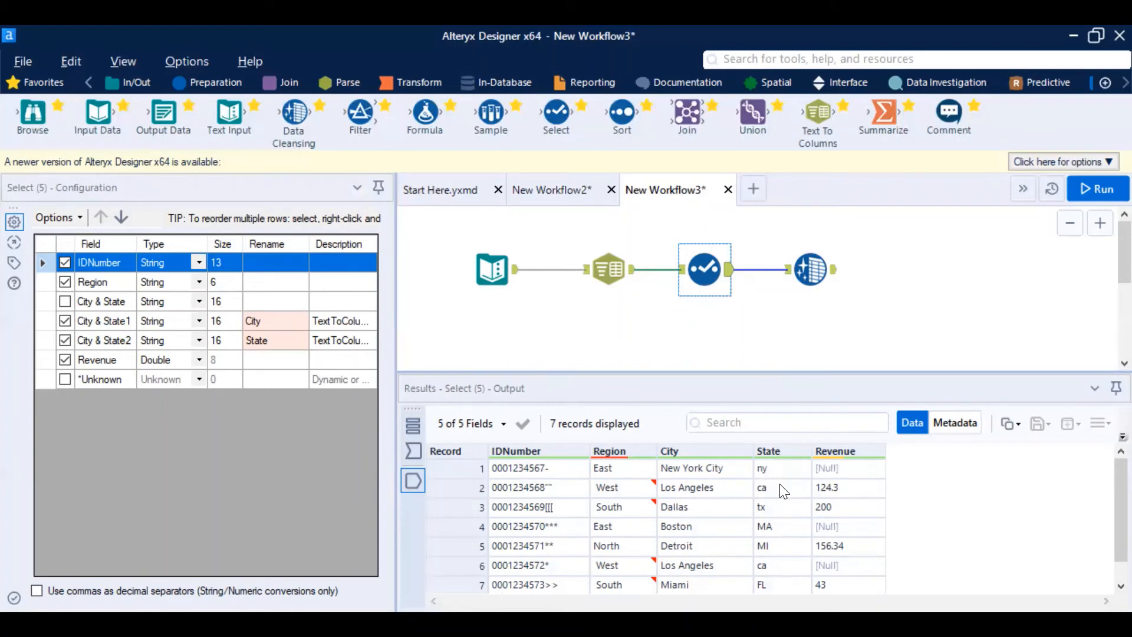
Step: Enable Modify Case with Upper Case in the Data Cleansing tool and check the State values in the Select tool's output
click(808, 286)
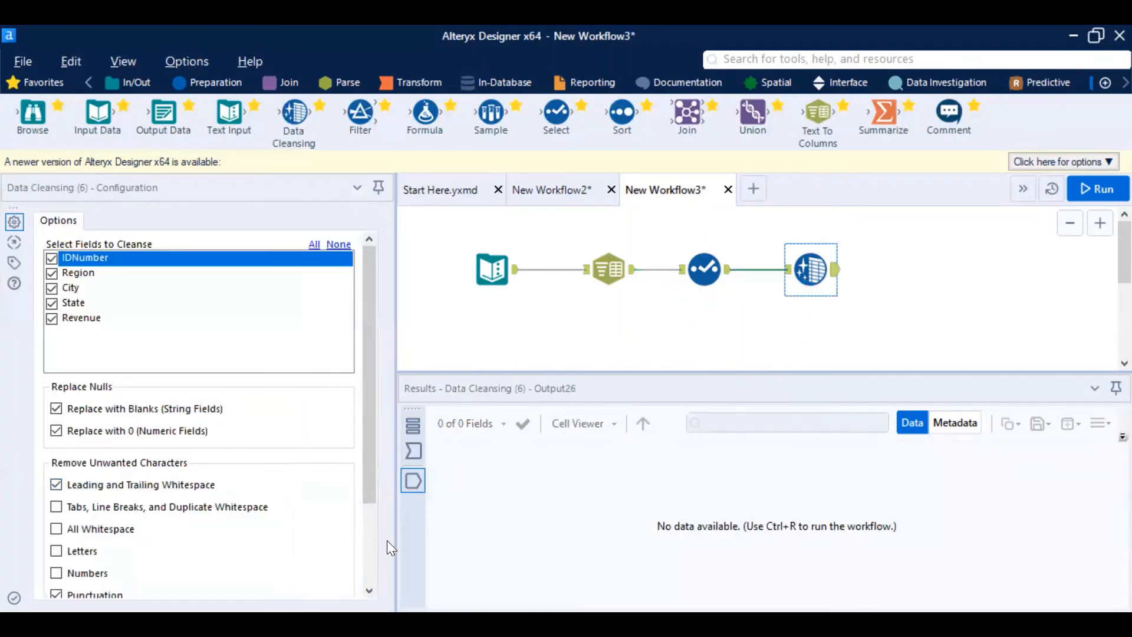
scroll(375, 561, down, 3)
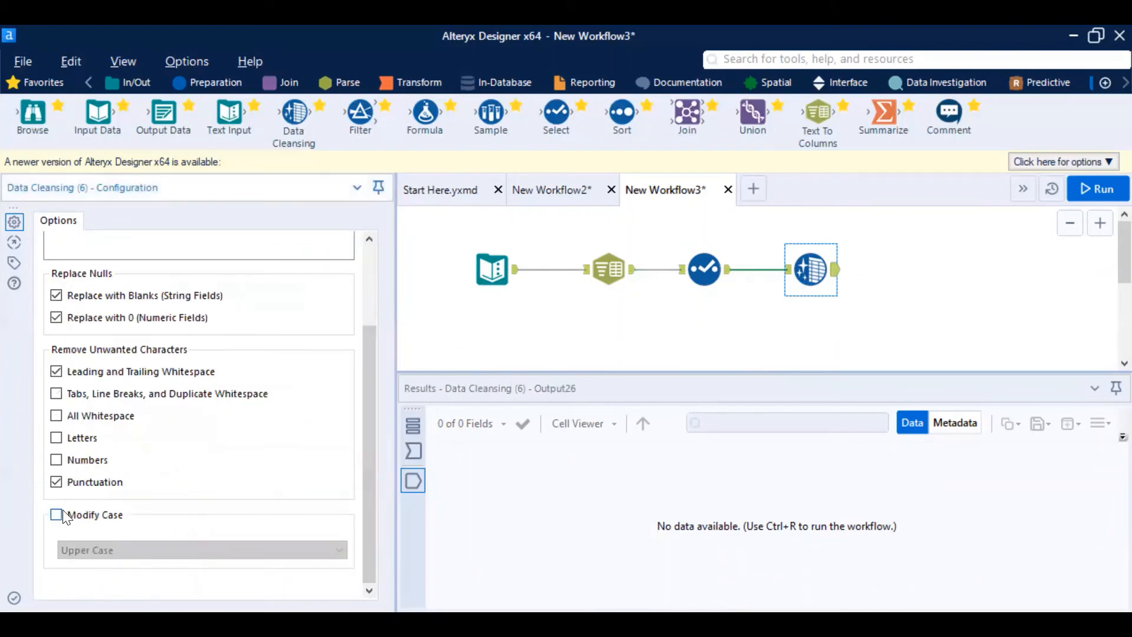
click(63, 514)
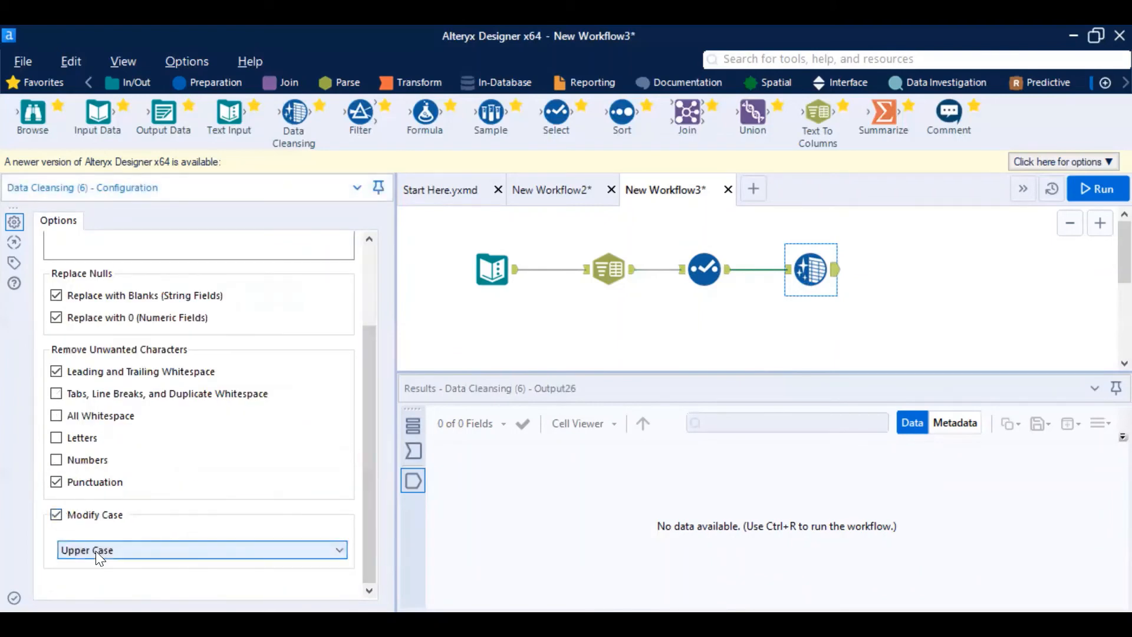
click(704, 269)
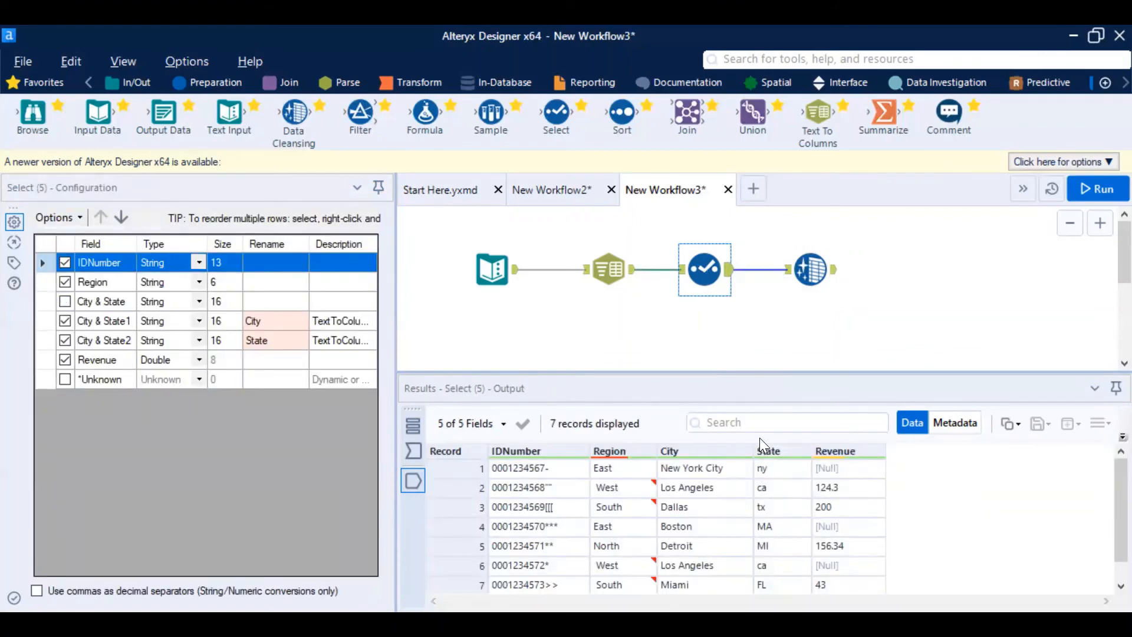
click(806, 265)
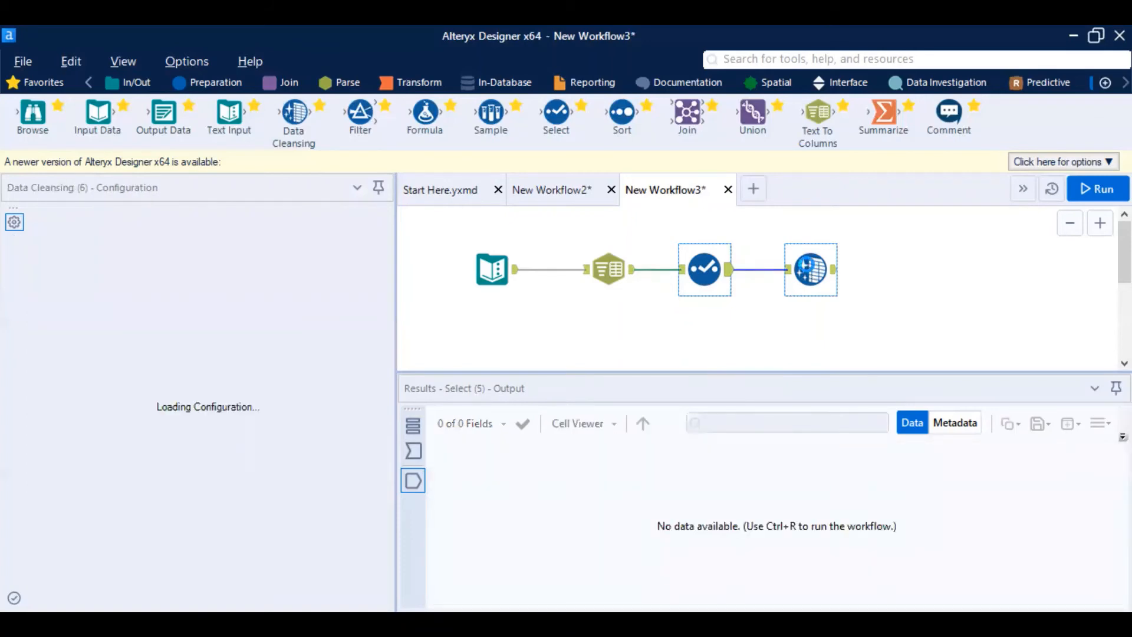
Step: Connect a second Data Cleansing tool after the first one and choose only State as the field to cleanse
click(699, 271)
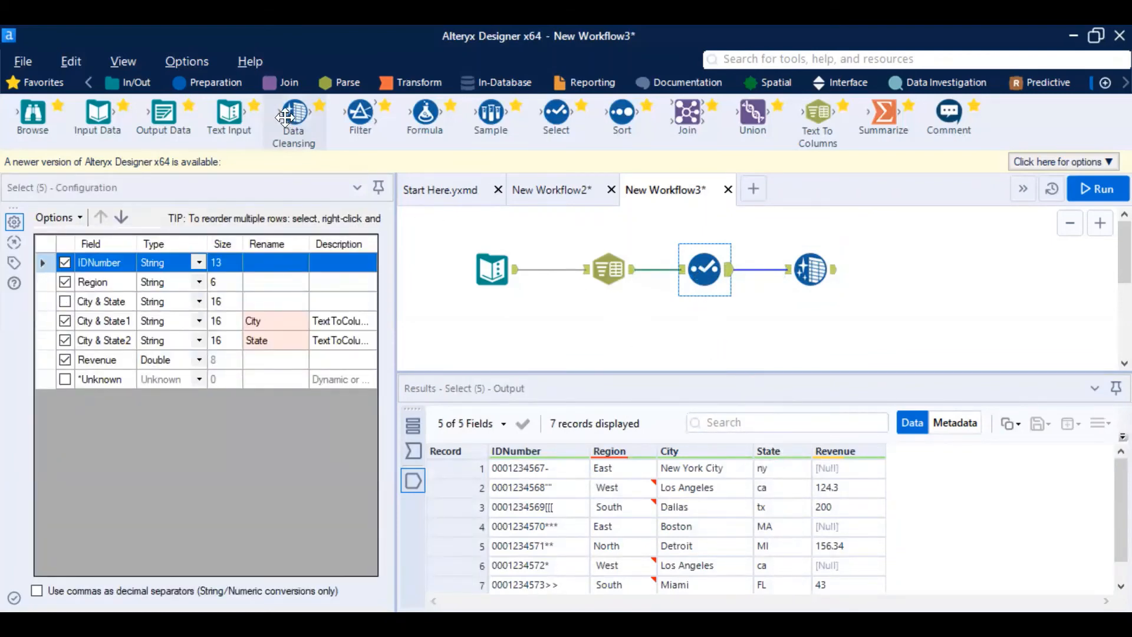
drag(295, 114, 892, 268)
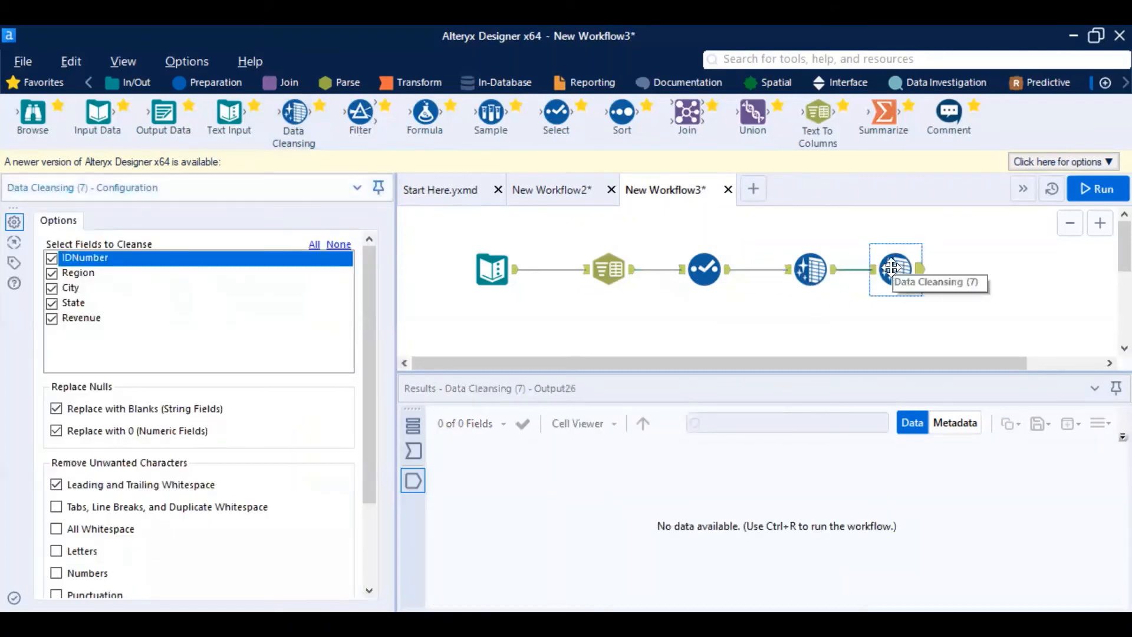
click(339, 246)
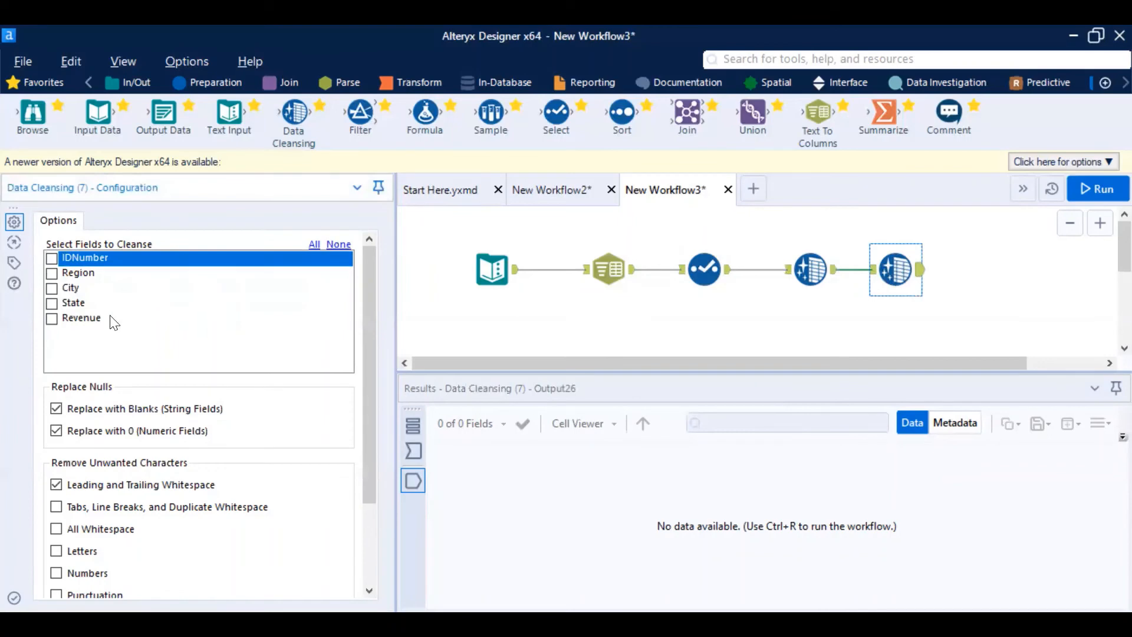
click(52, 303)
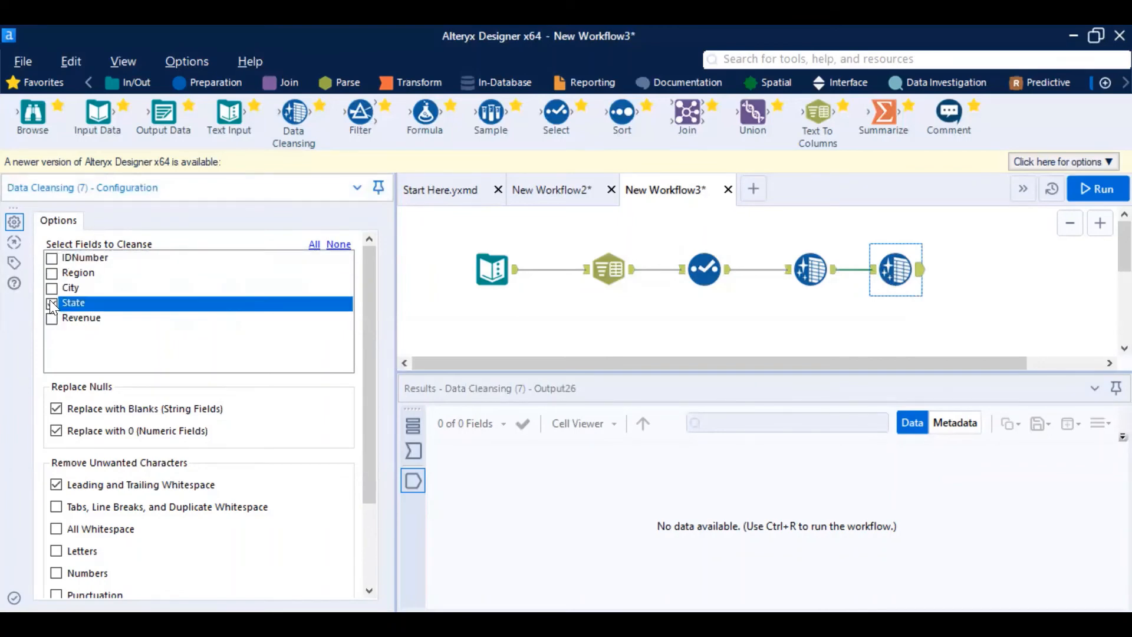
Step: In the second Data Cleansing tool, turn off both null replacements and whitespace removal, and enable Modify Case with Upper Case
click(58, 411)
click(56, 481)
click(369, 561)
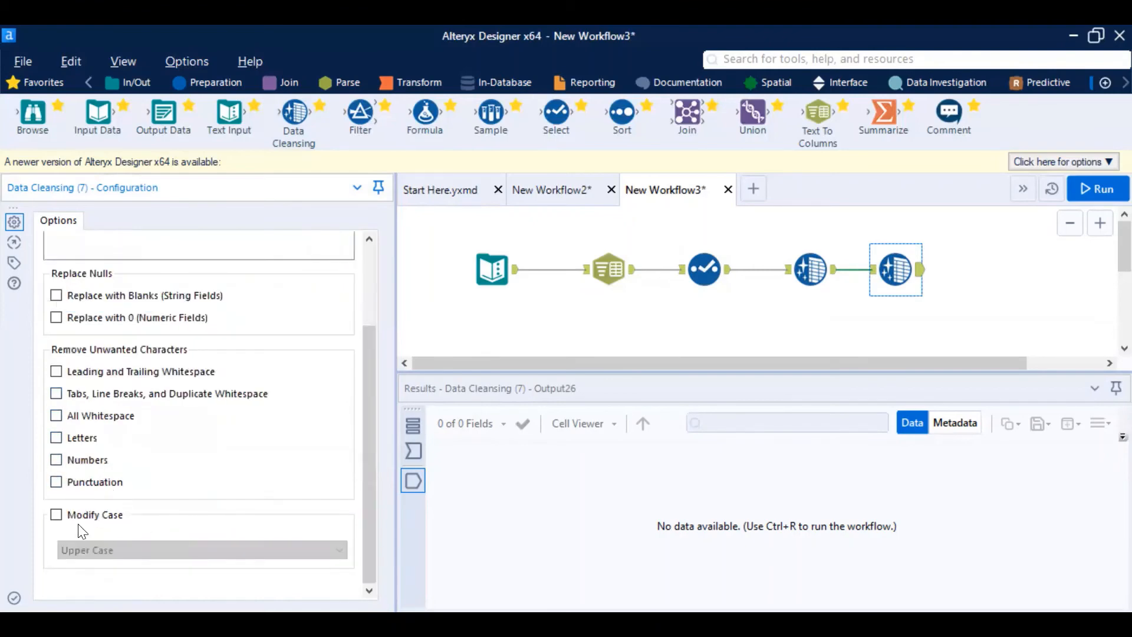
click(57, 515)
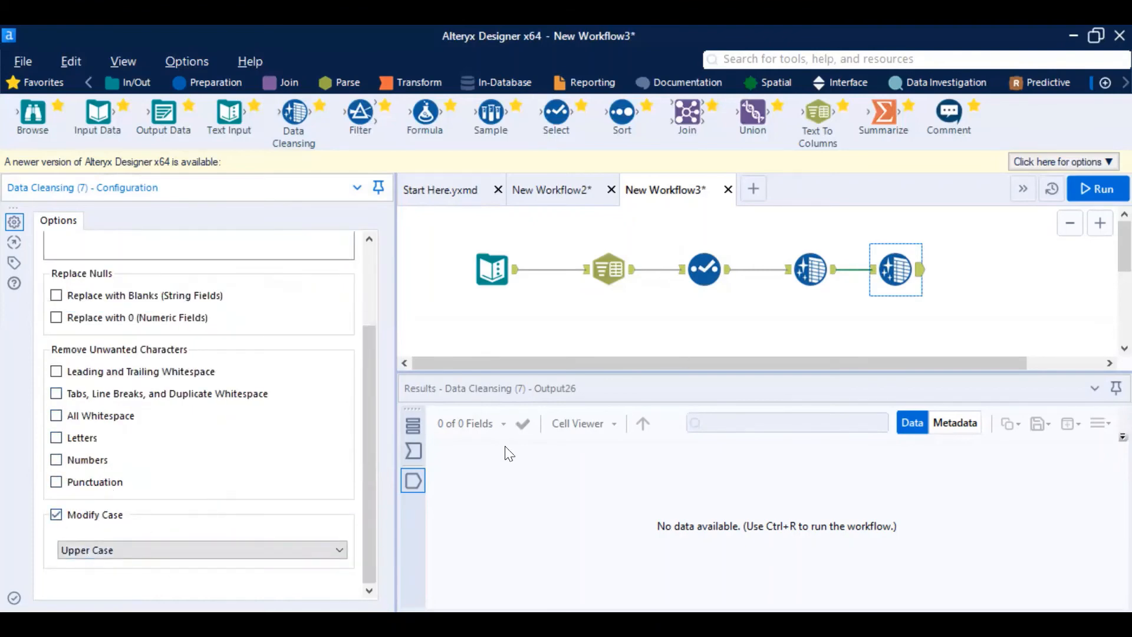
Step: Turn off Modify Case in the first Data Cleansing tool
click(800, 275)
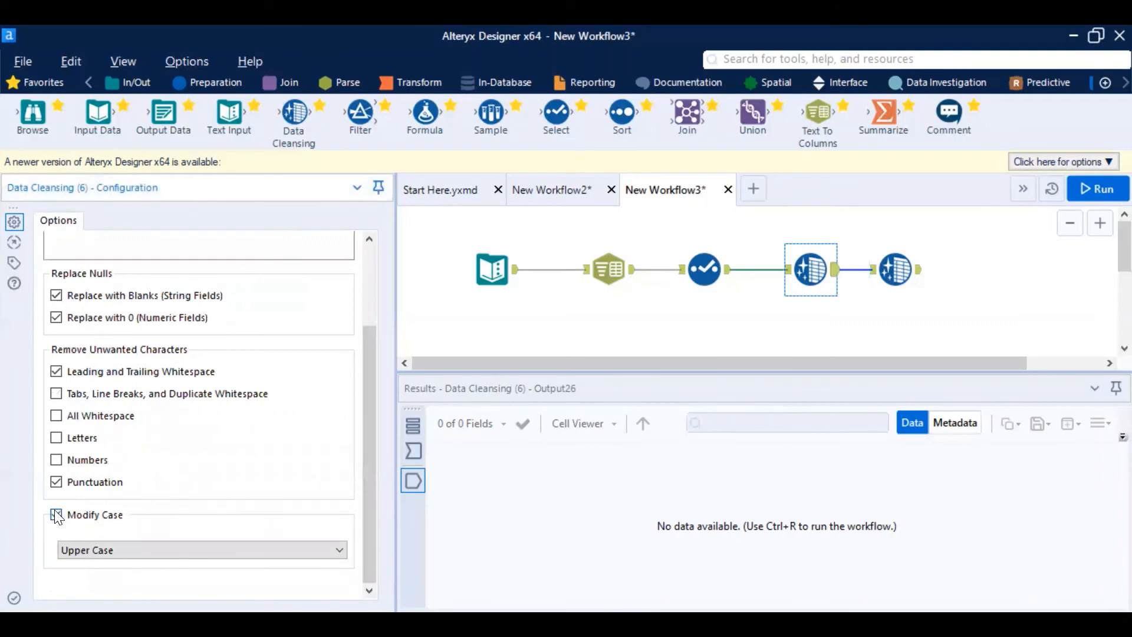
click(57, 515)
click(373, 262)
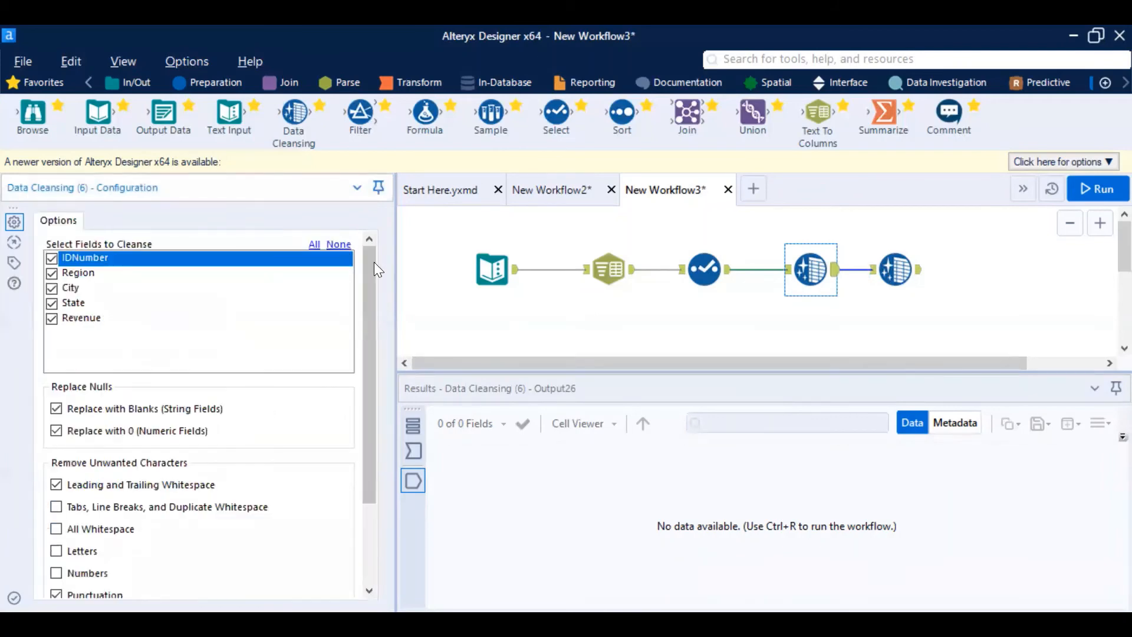
Step: Review the cleansing options of both Data Cleansing tools against the data in the Select tool's output
click(895, 260)
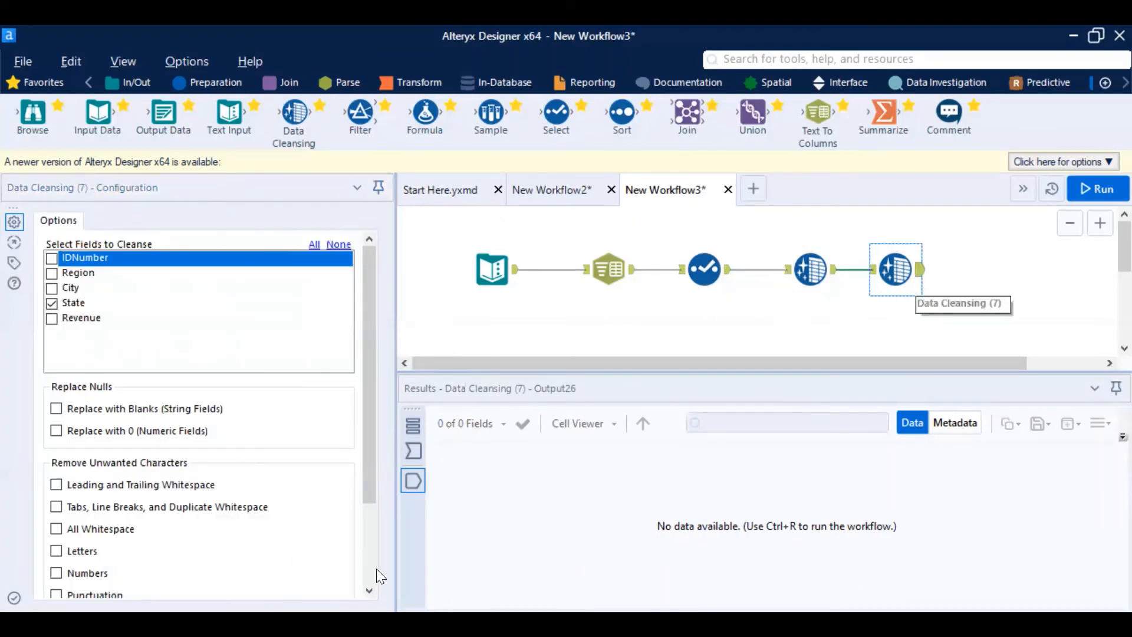
scroll(377, 557, down, 2)
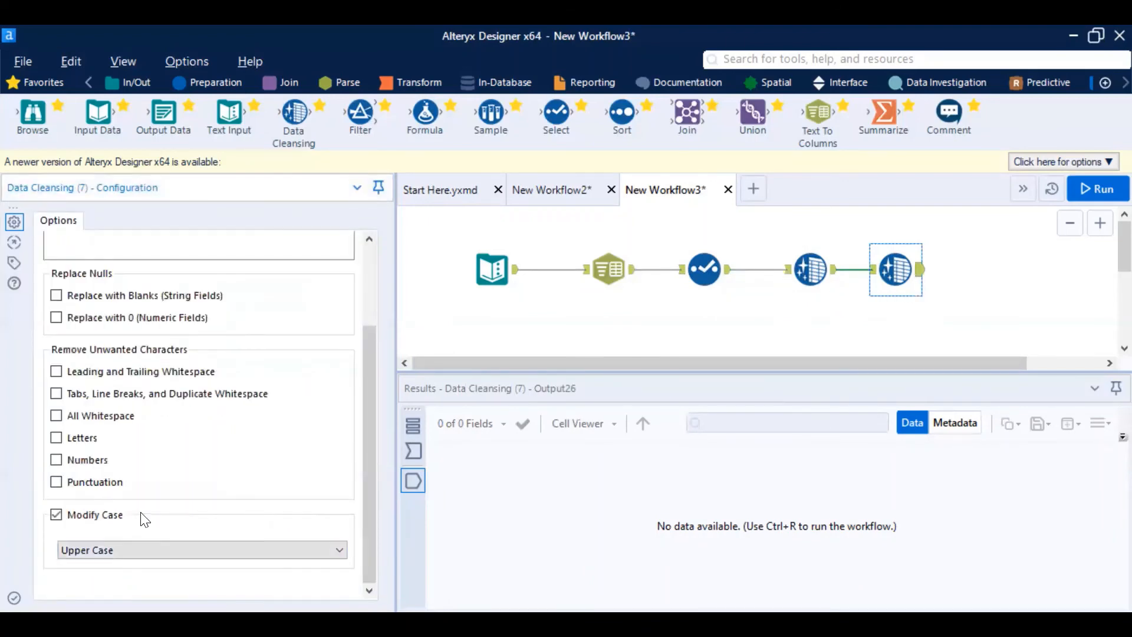
click(822, 257)
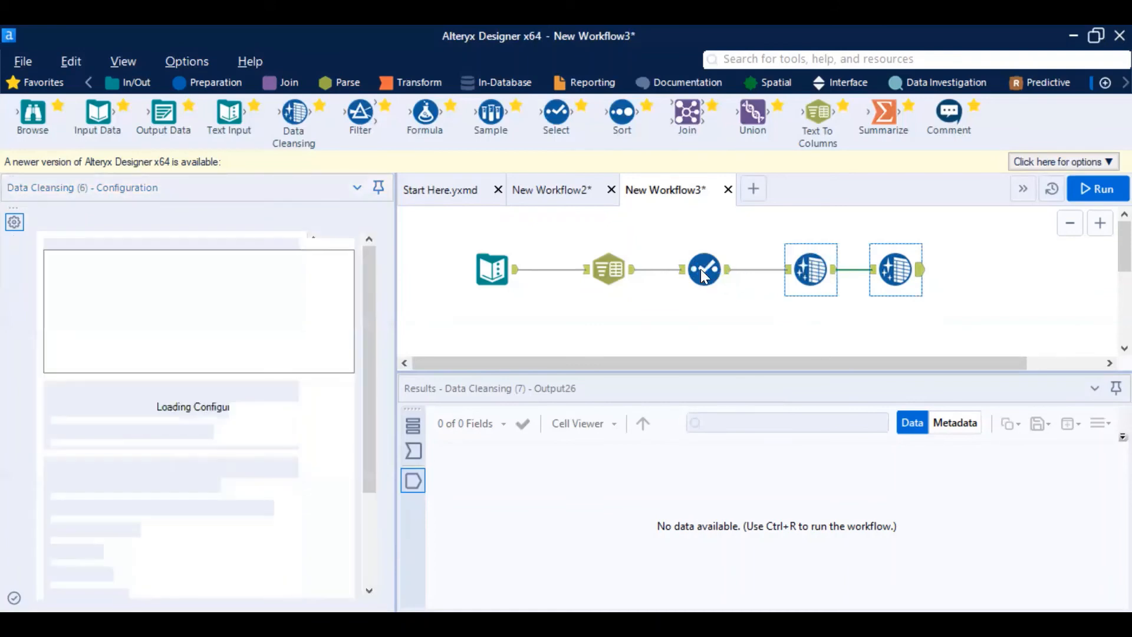
click(701, 269)
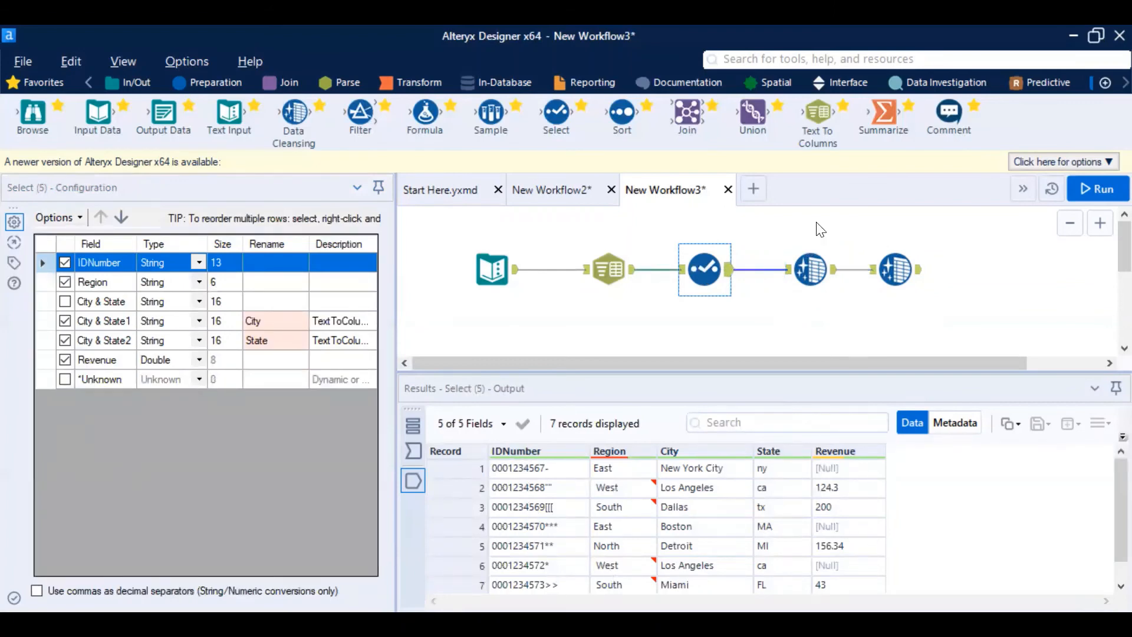
click(817, 271)
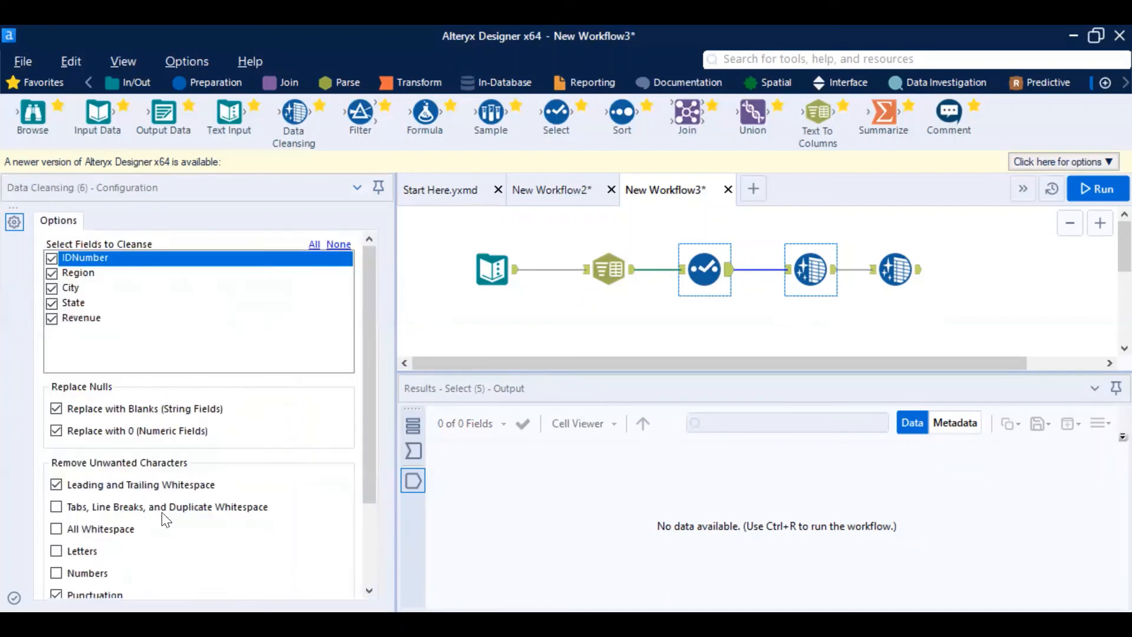
scroll(363, 538, down, 5)
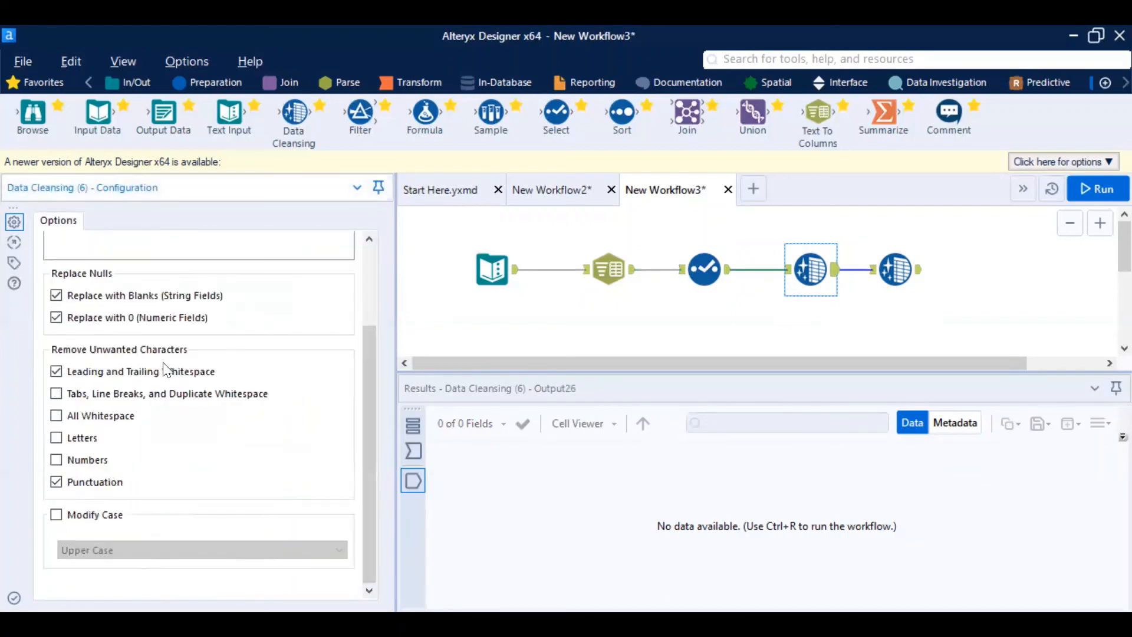
click(364, 295)
Step: Check the Select output's columns for nulls and turn off Replace with Blanks (String Fields) in the first Data Cleansing tool
click(705, 270)
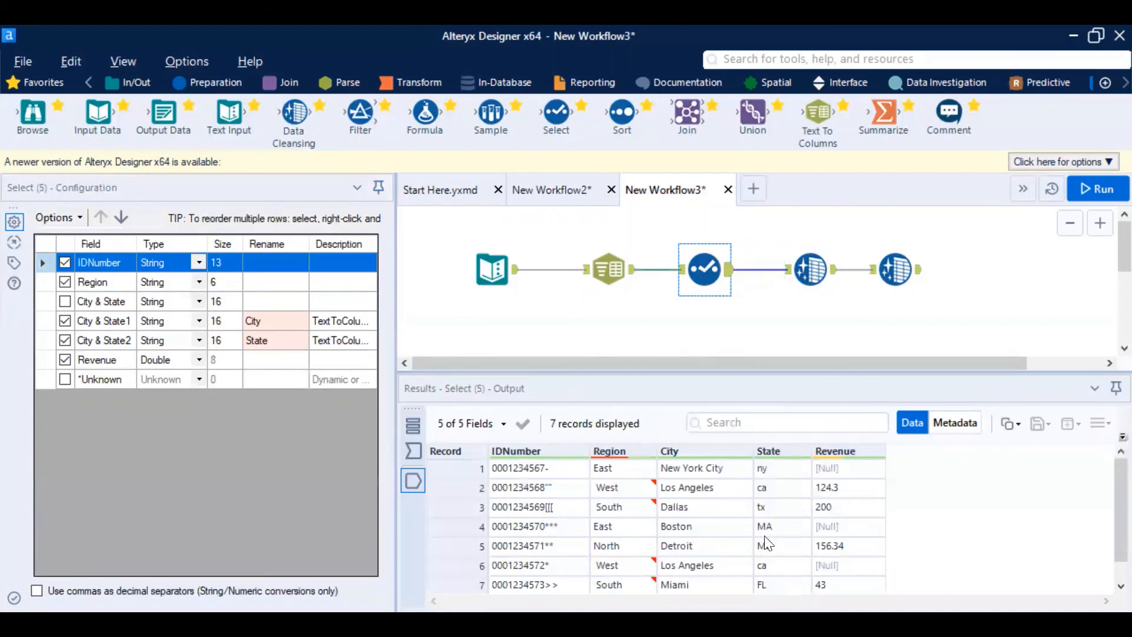
mouse_move(827, 459)
click(799, 275)
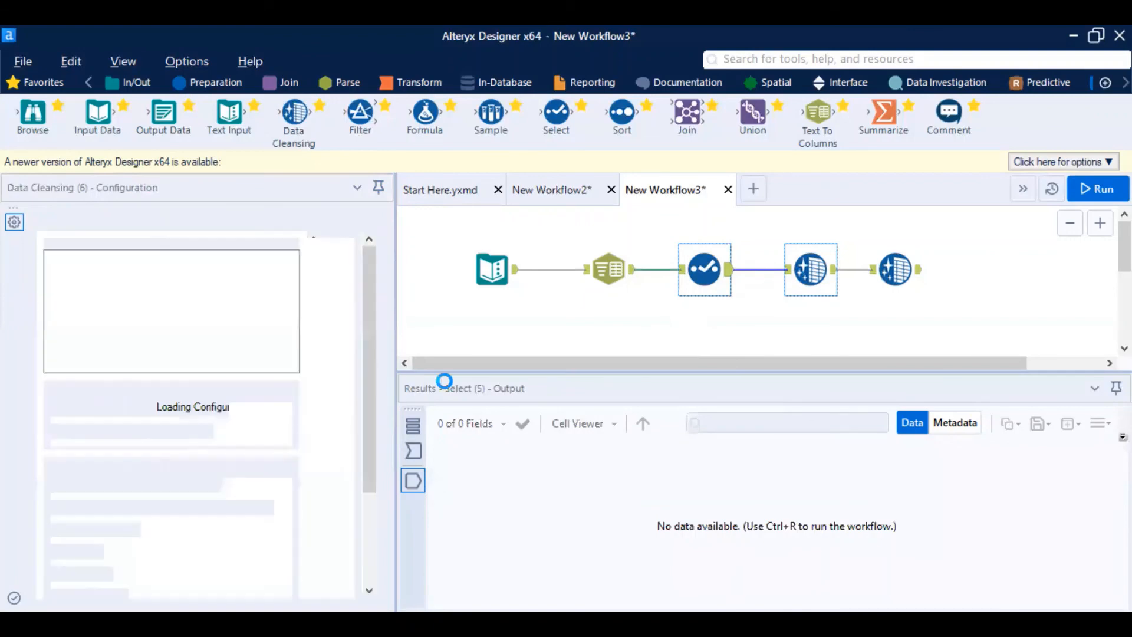
click(705, 271)
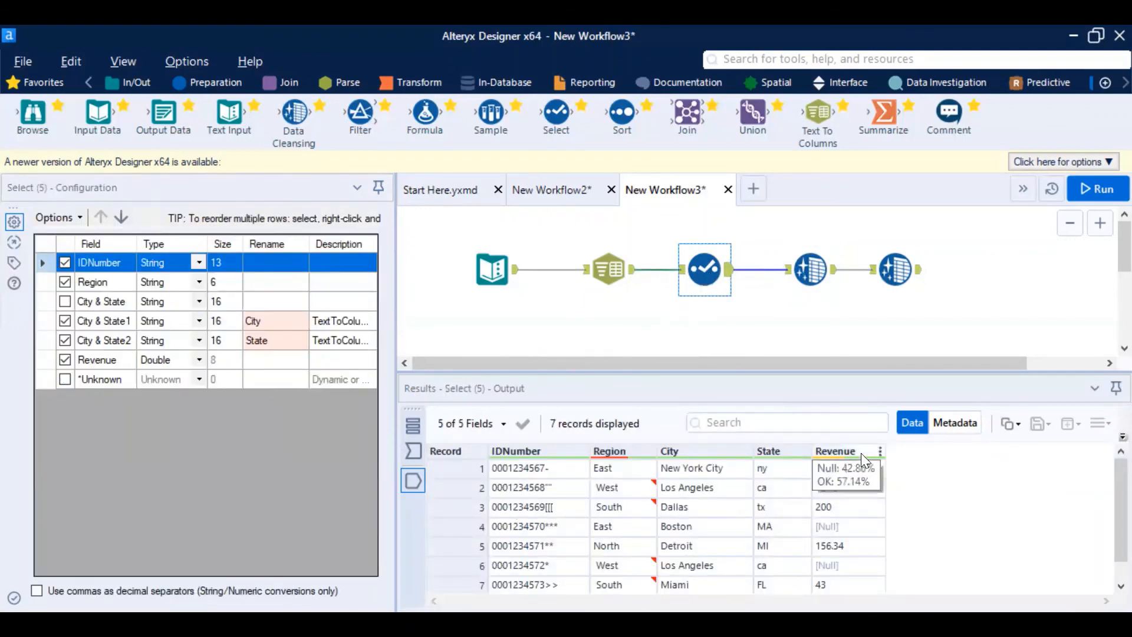
click(812, 276)
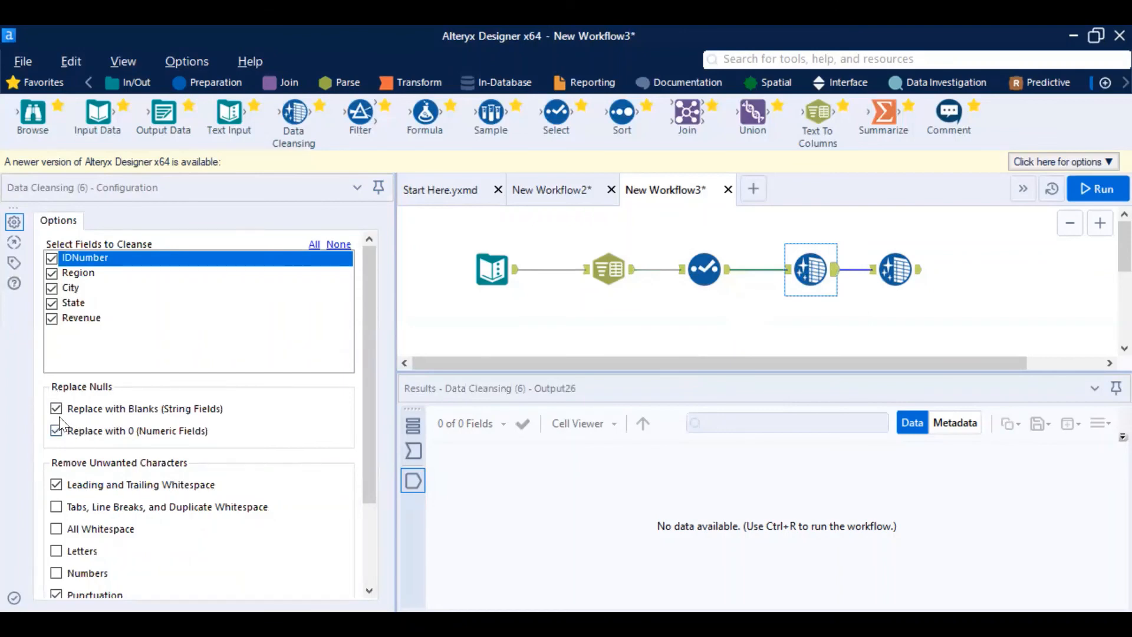
click(56, 410)
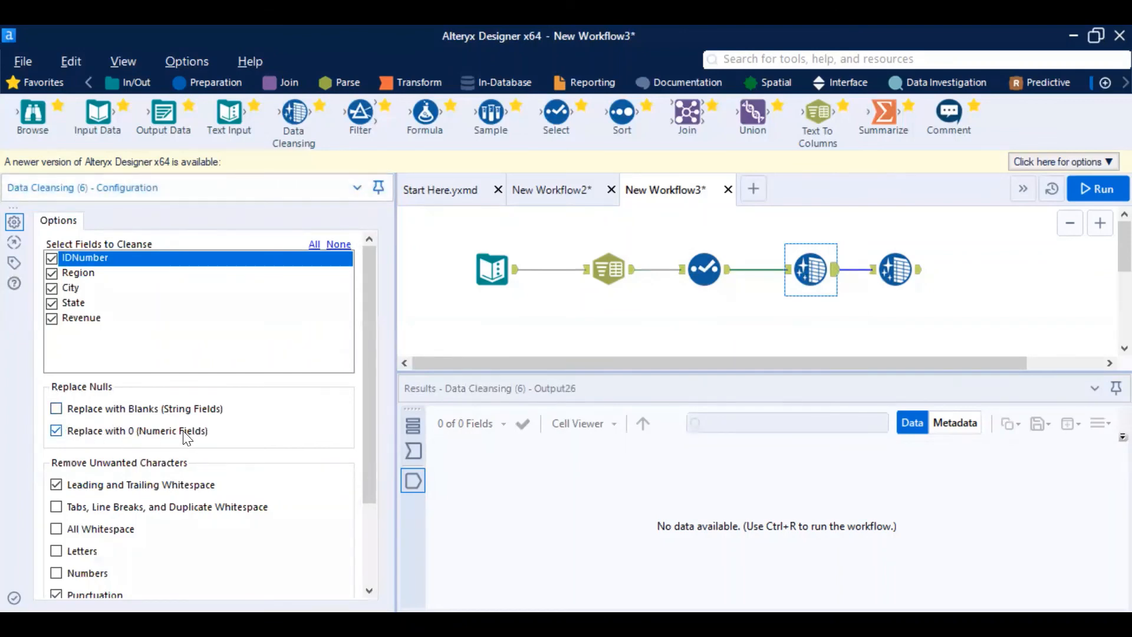